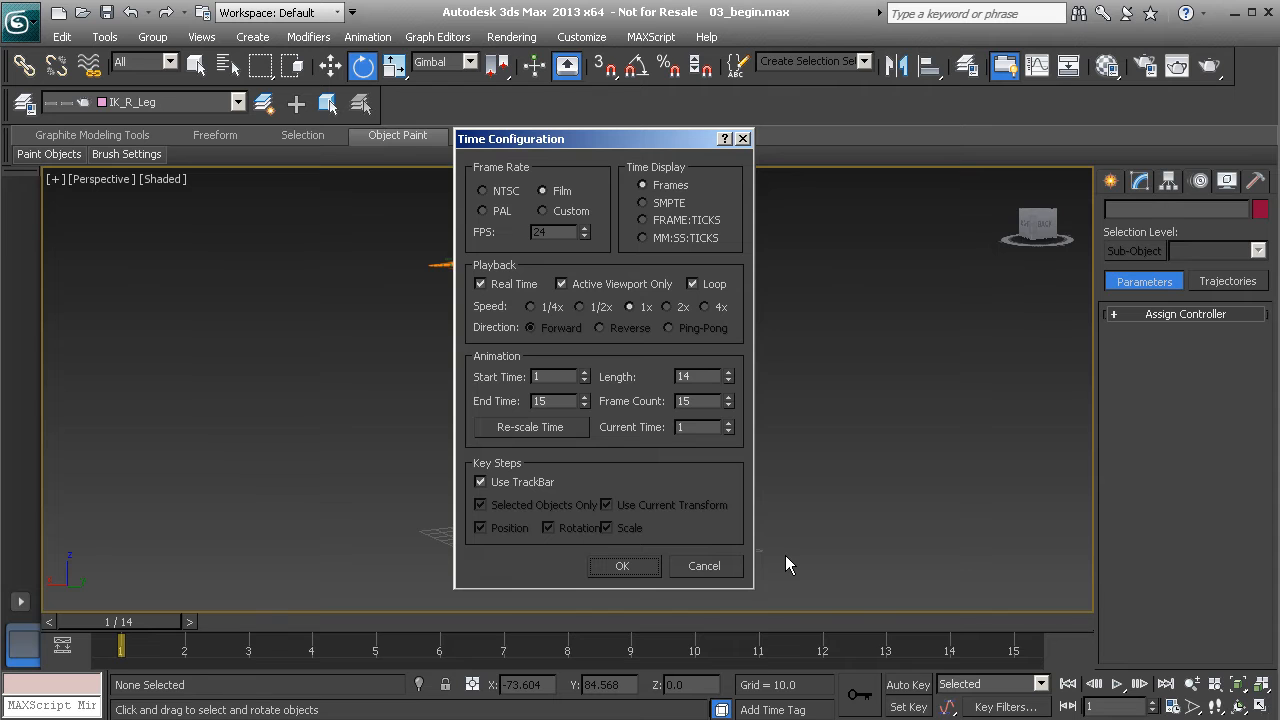
Keep the 1–15 frame range, set default tangents, select the 'Controls' set of 32 controls, and enable Auto Key
click(615, 563)
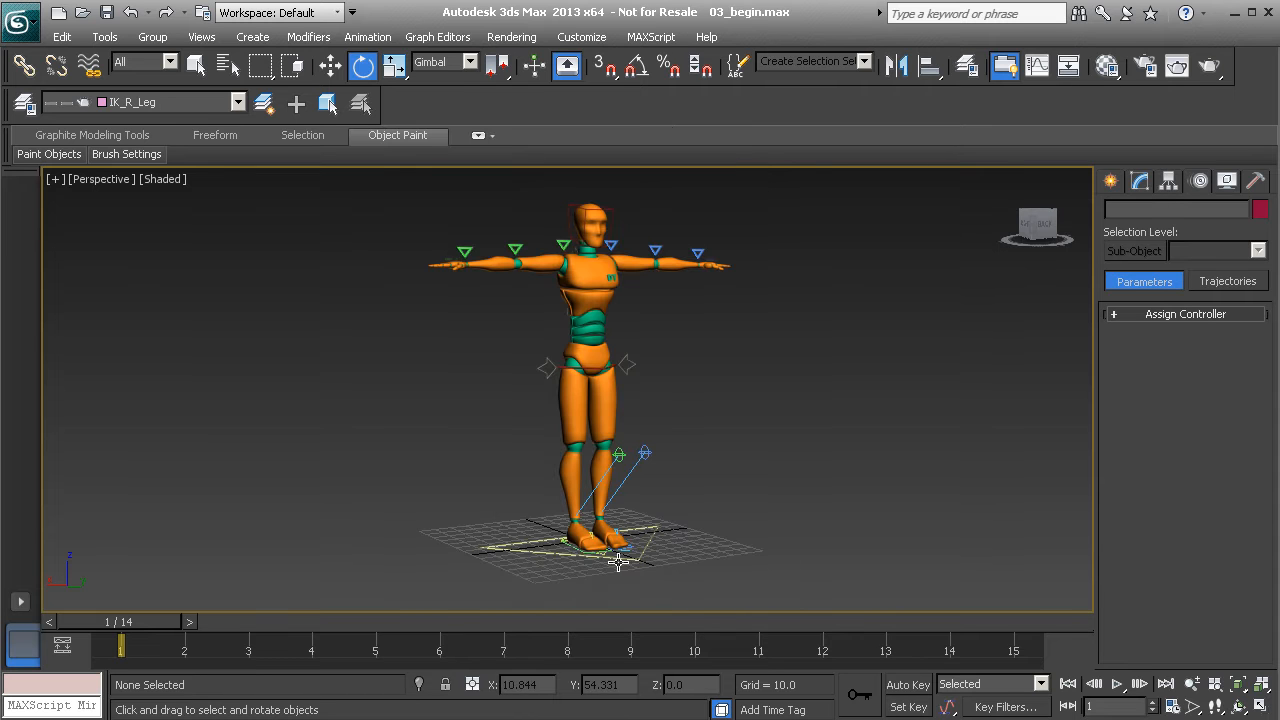
drag(948, 708, 949, 684)
click(851, 61)
click(799, 81)
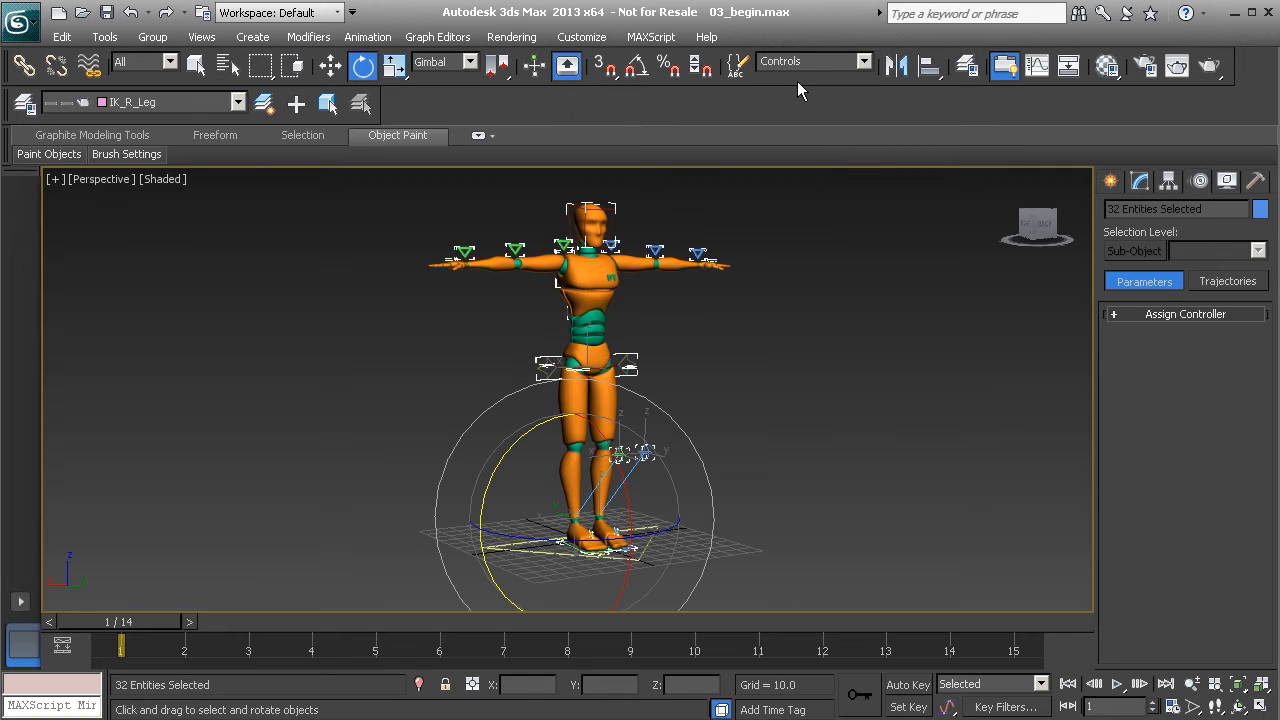
click(906, 685)
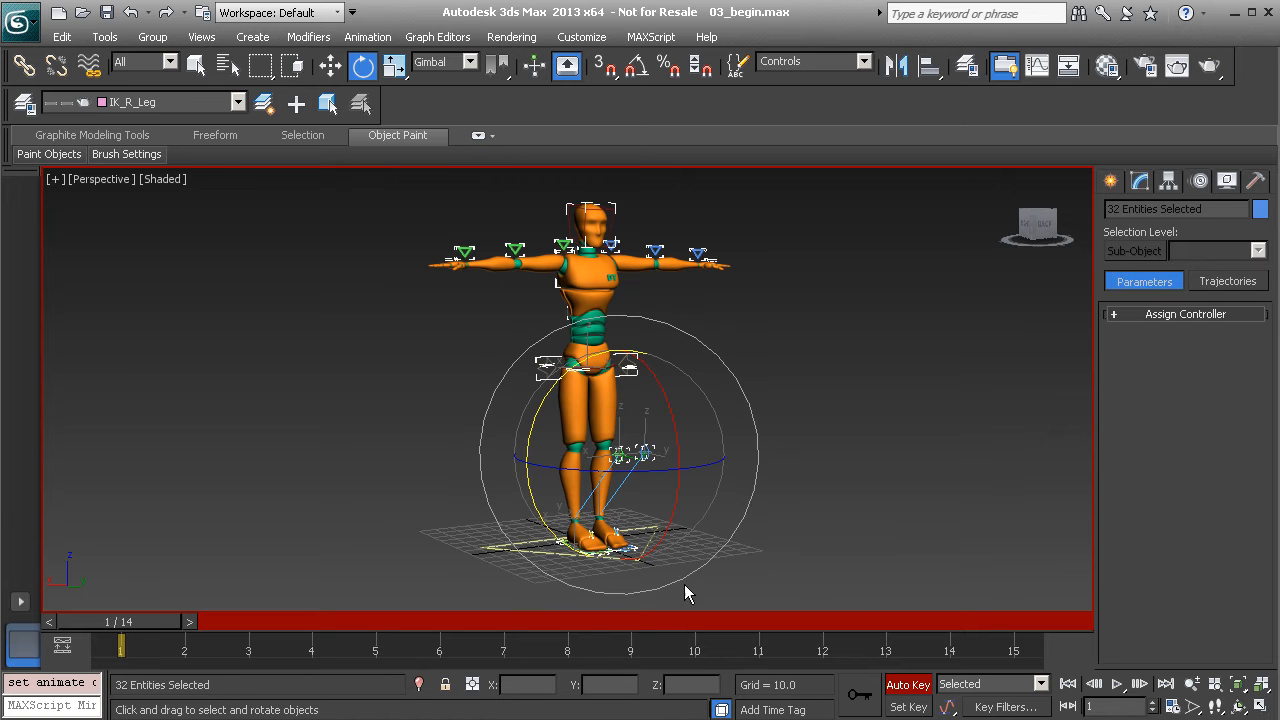
Limit the key filters to Position and Rotation
middle_drag(750, 455, 719, 465)
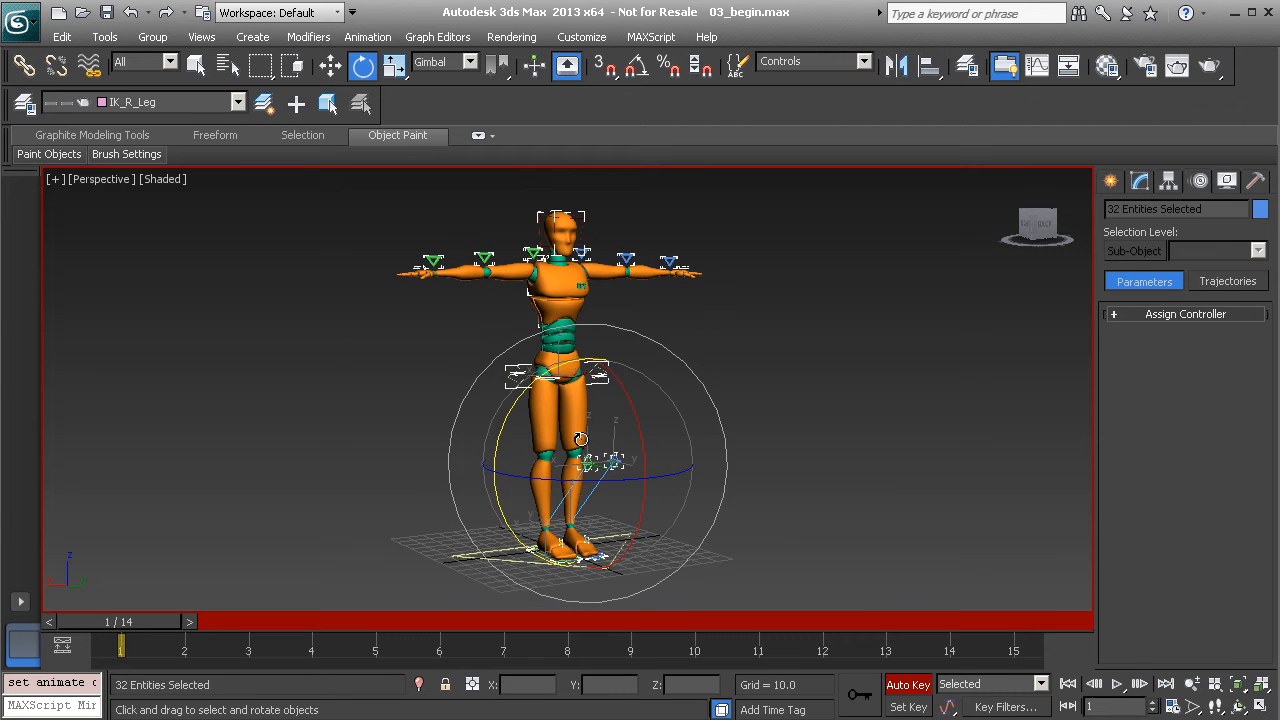
alt+middle_drag(583, 458, 613, 457)
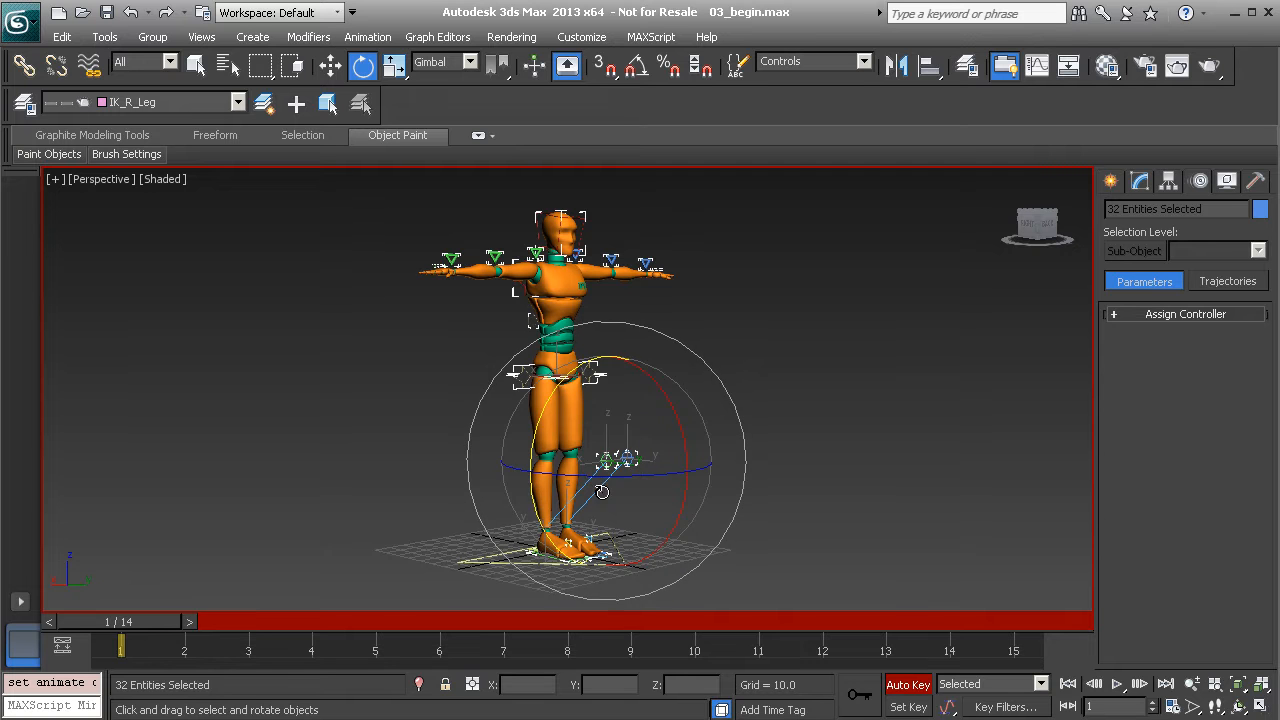
alt+middle_drag(588, 416, 561, 426)
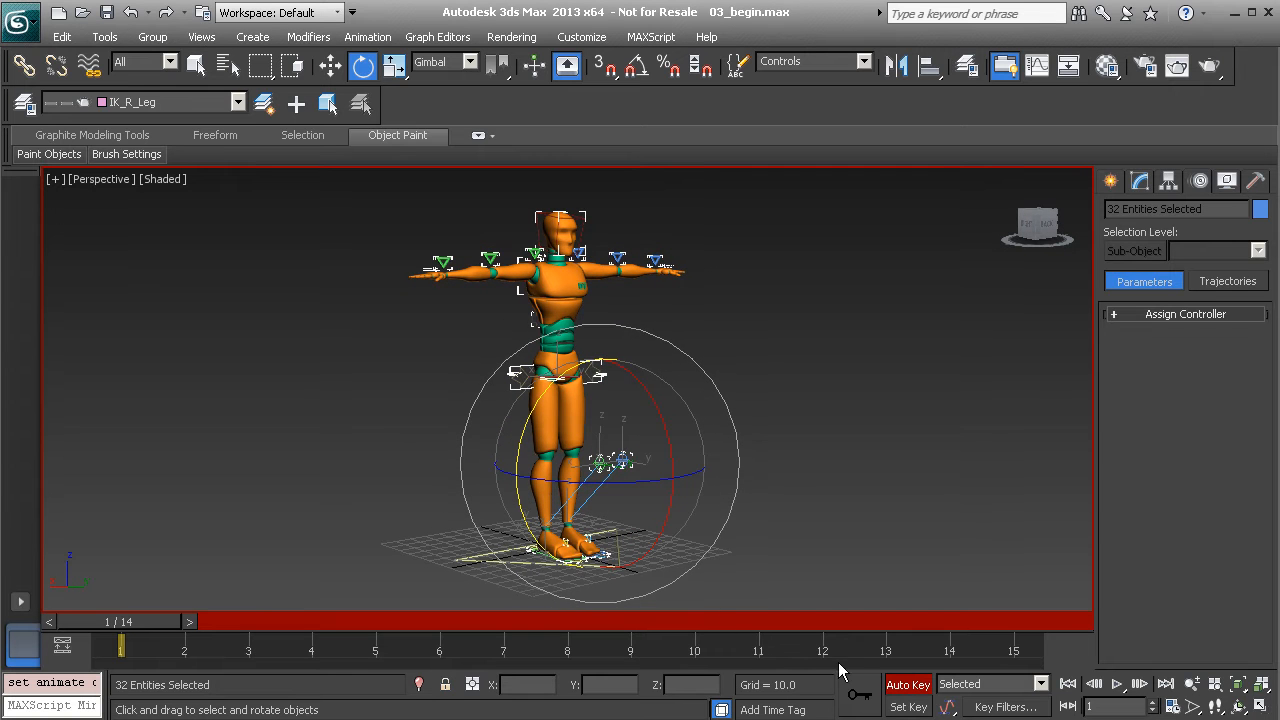
click(1013, 707)
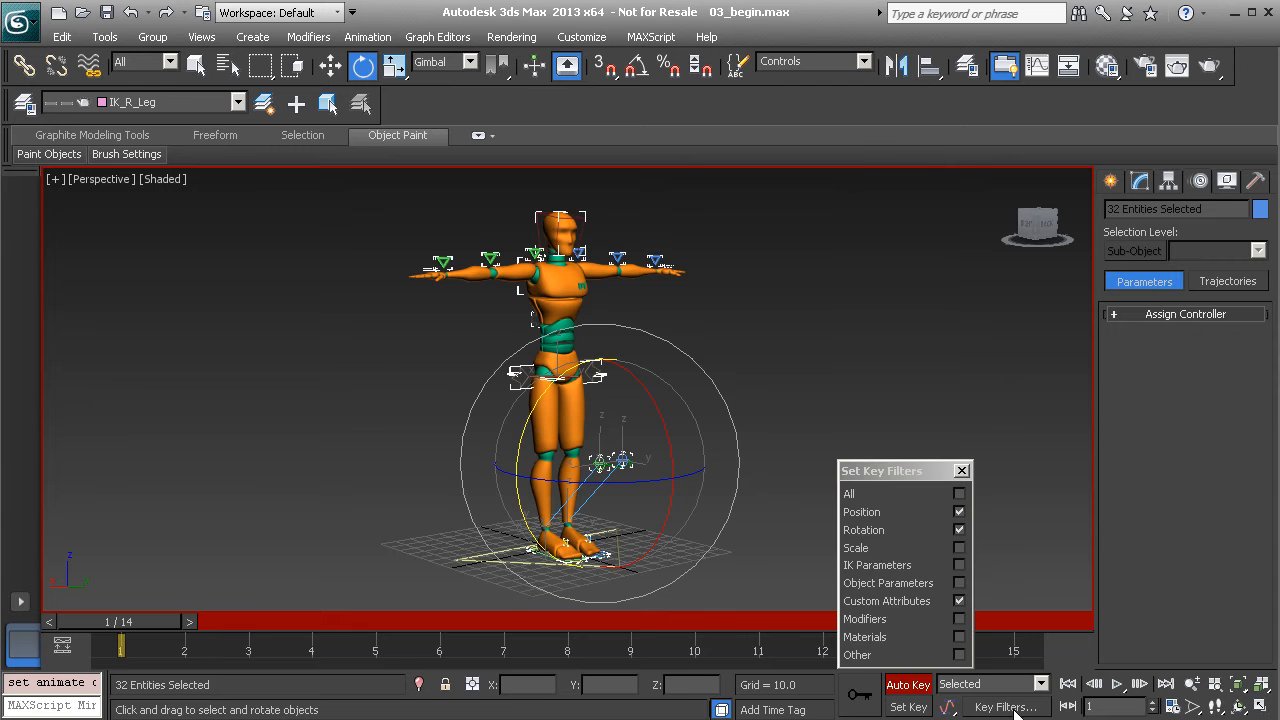
click(959, 513)
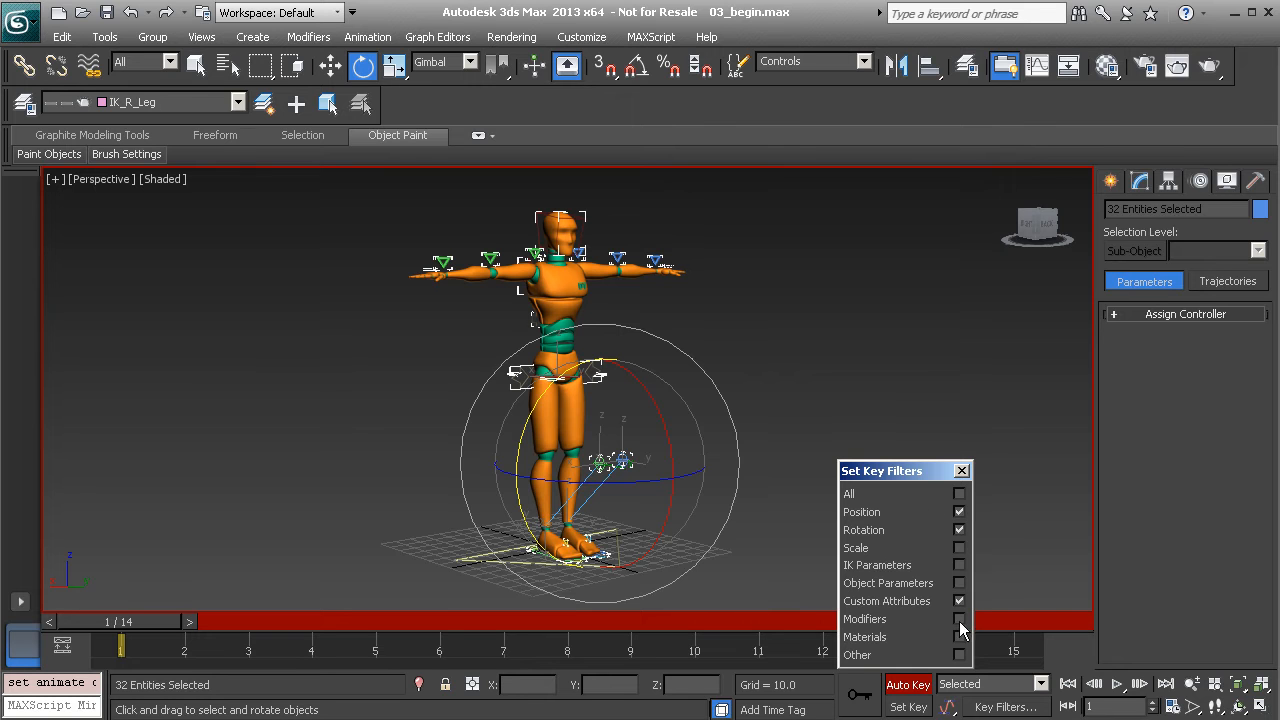
click(961, 470)
Key the T-pose of all controls on frame 1, then deselect everything
click(852, 697)
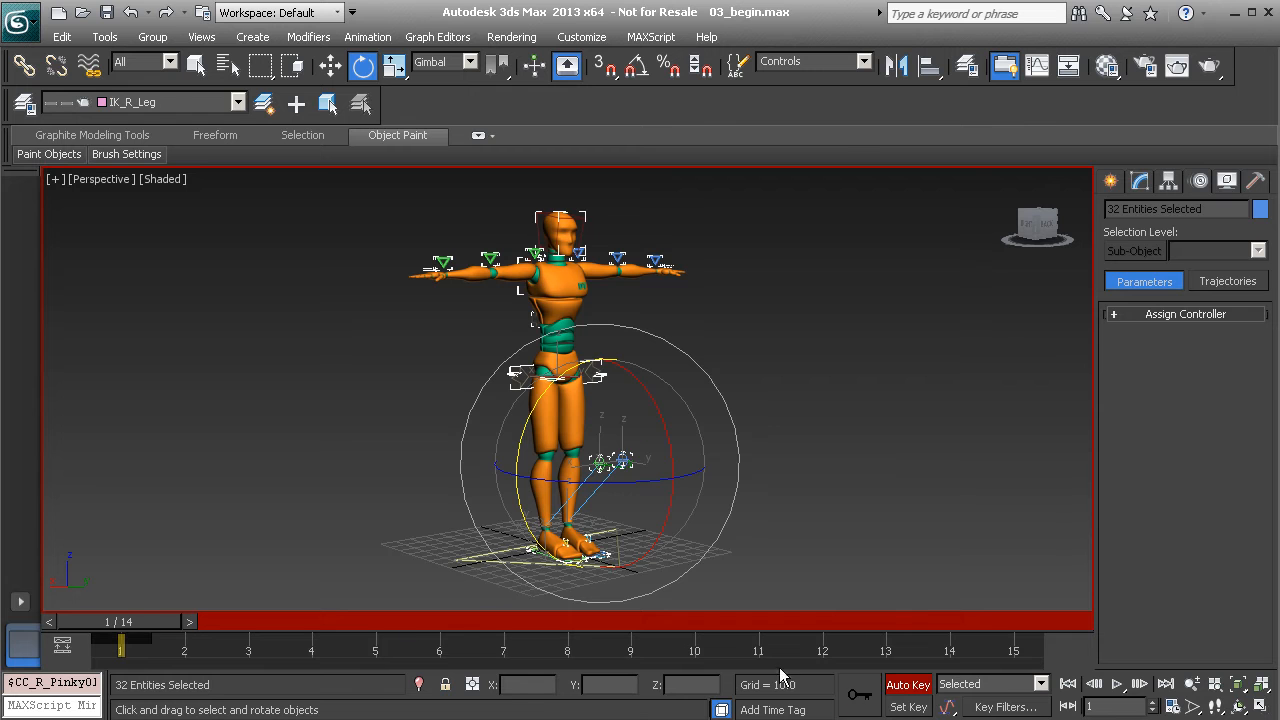
alt+middle_drag(484, 385, 506, 347)
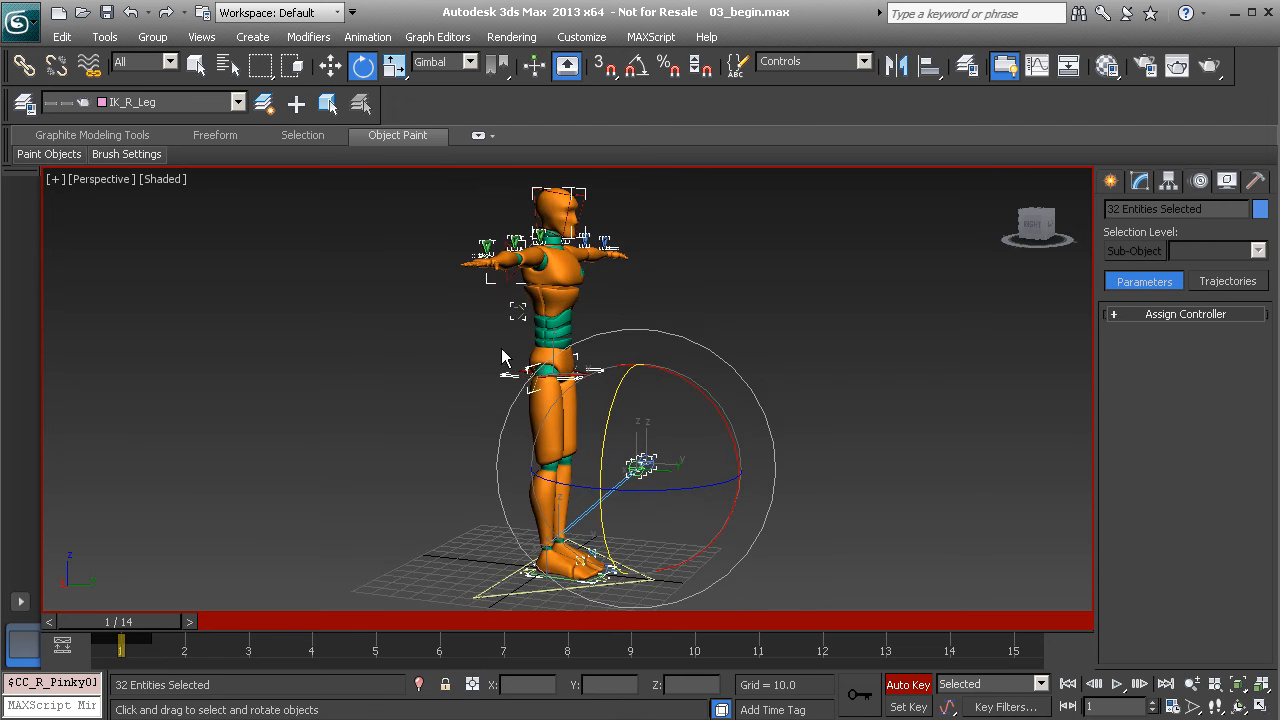
click(490, 354)
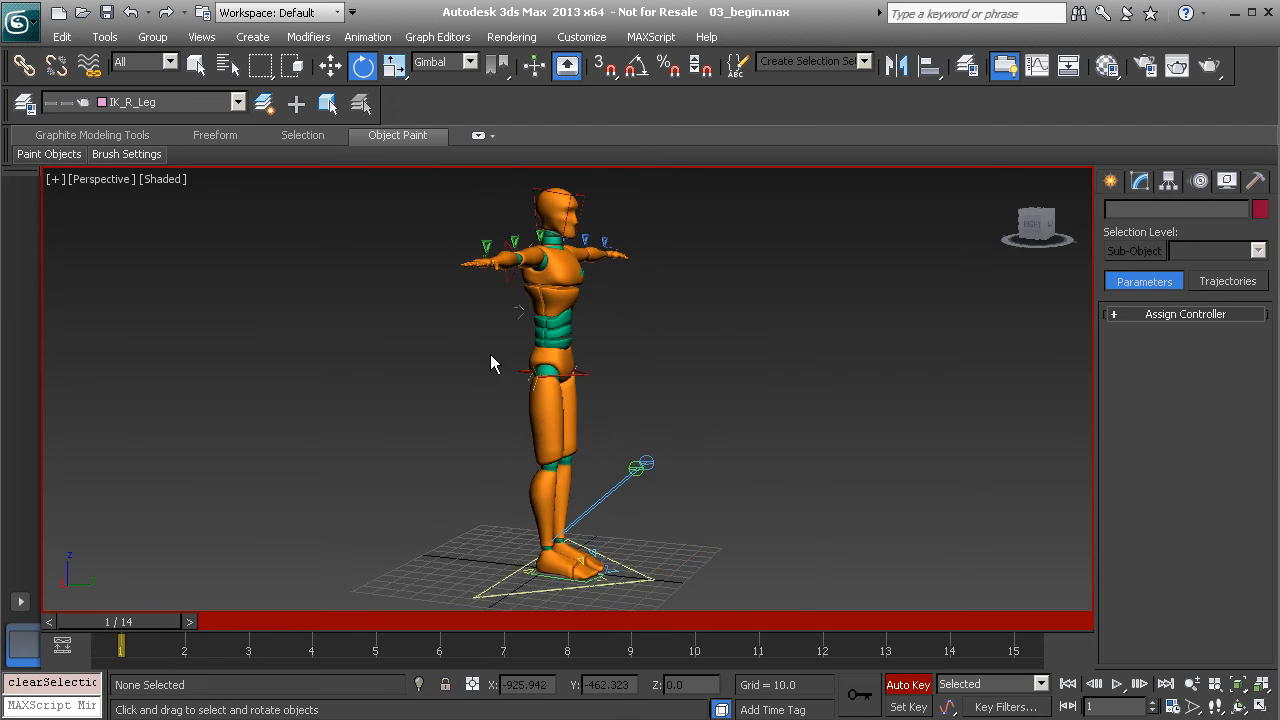
Move CC_COG01 down on Z to lower the hips and bend the knees
click(582, 374)
middle_drag(588, 398, 611, 398)
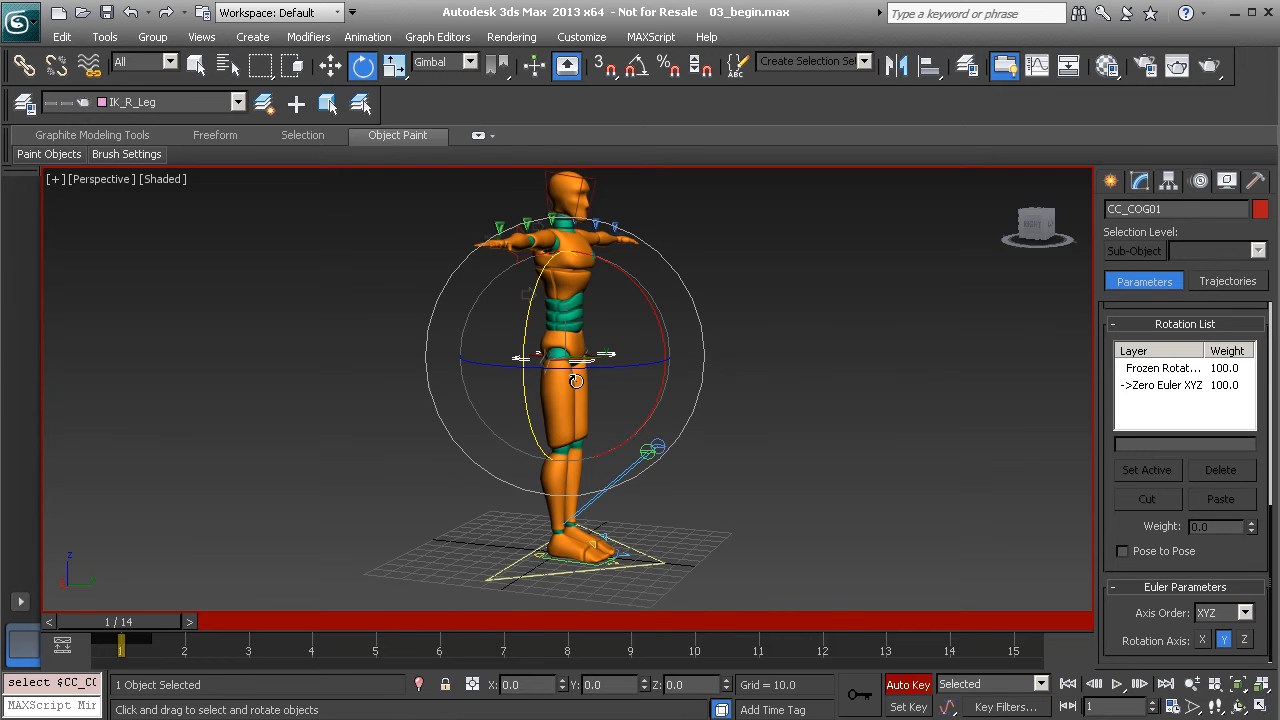
middle_drag(575, 388, 572, 395)
key(w)
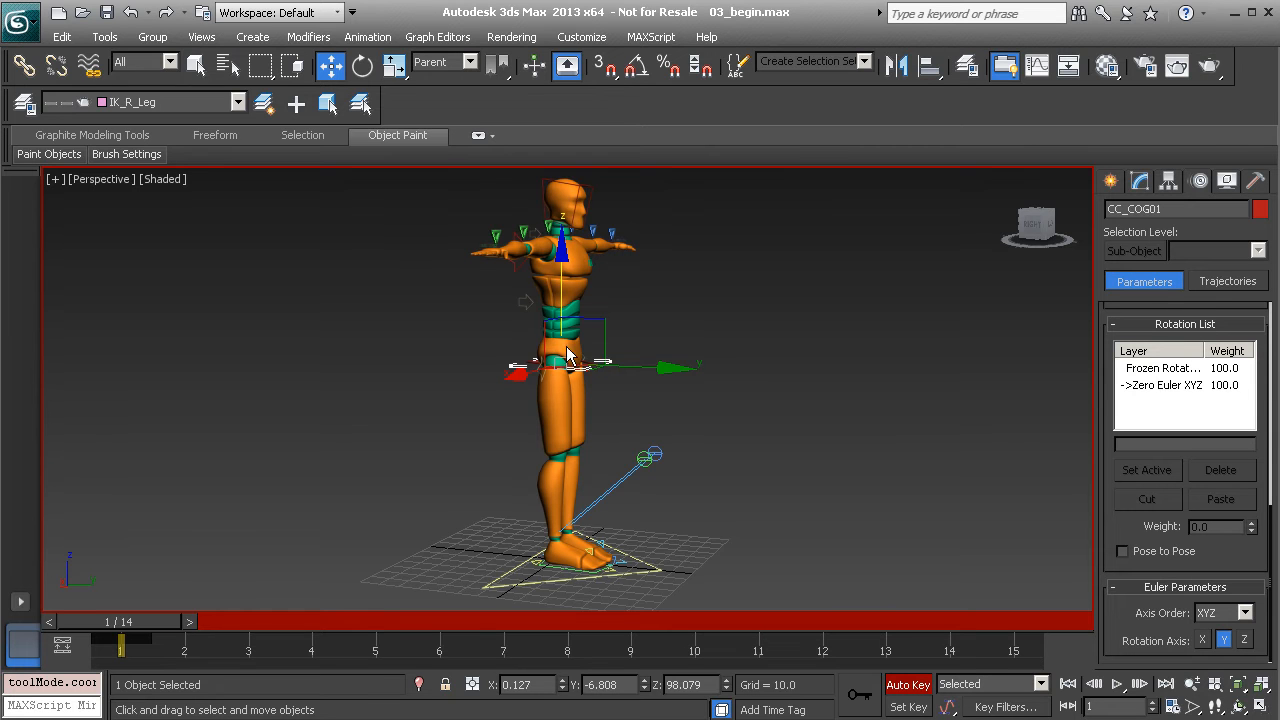
mouse_move(564, 428)
alt+middle_down()
mouse_move(591, 440)
mouse_move(546, 404)
mouse_move(563, 410)
alt+middle_up()
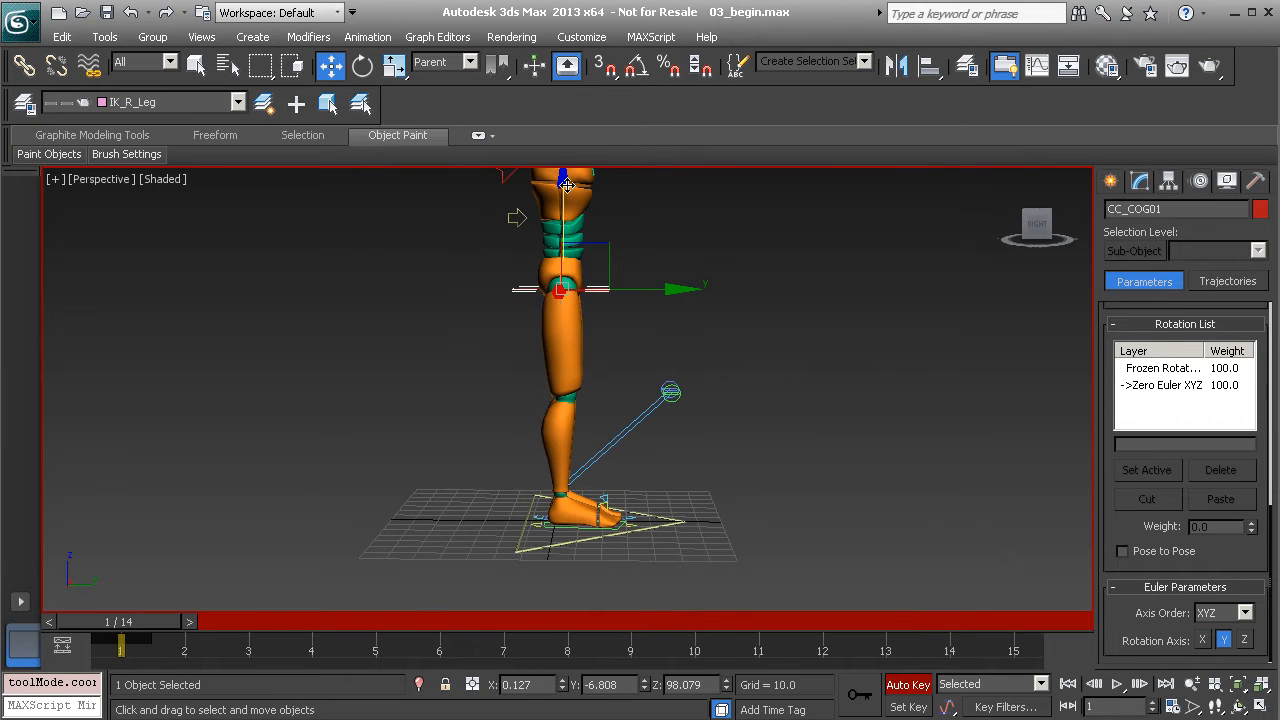
drag(564, 186, 563, 201)
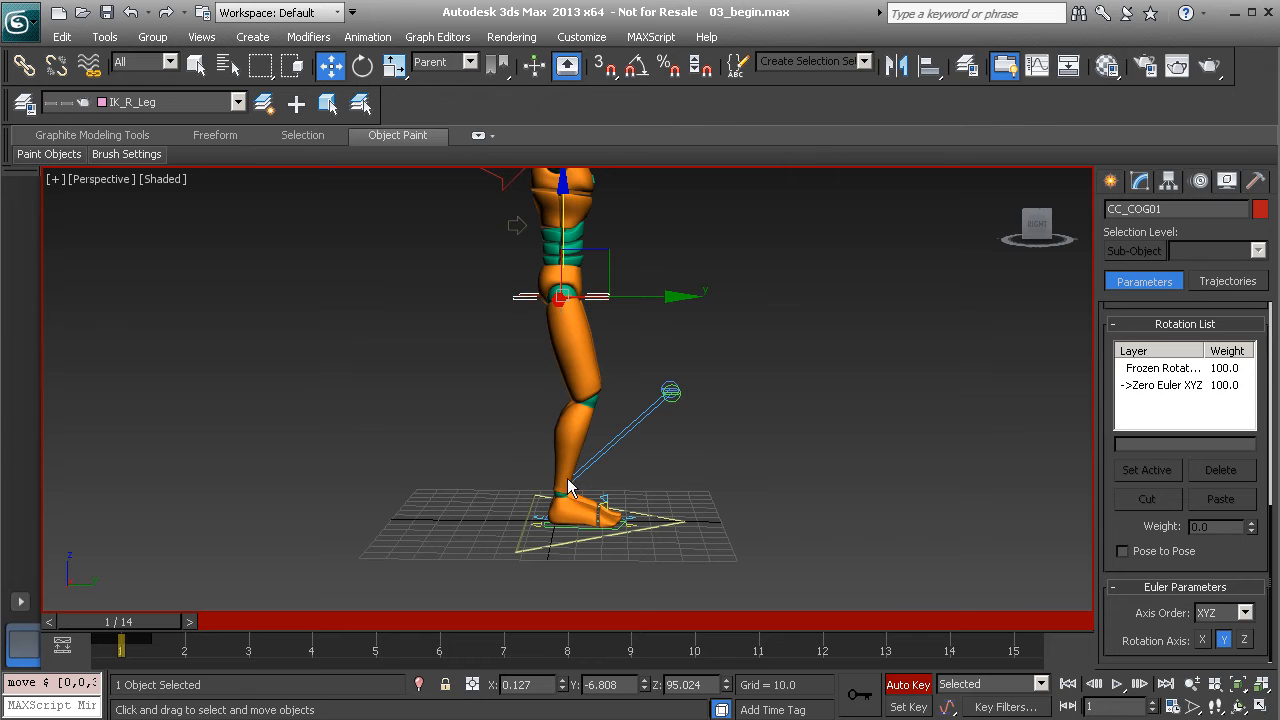
Pull the right foot control CC_R_Leg01 back about 50 units along Y into a stride
click(577, 527)
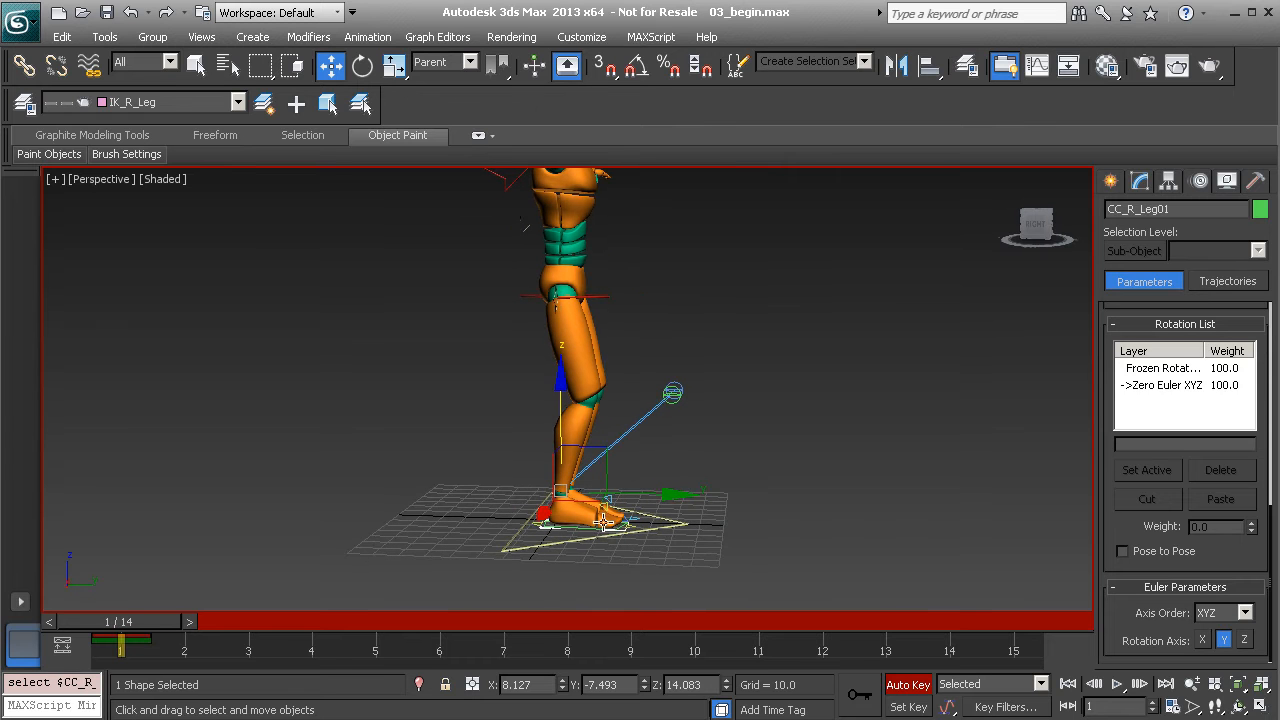
alt+drag(538, 487, 551, 489)
alt+middle_drag(551, 489, 556, 480)
middle_drag(556, 480, 543, 513)
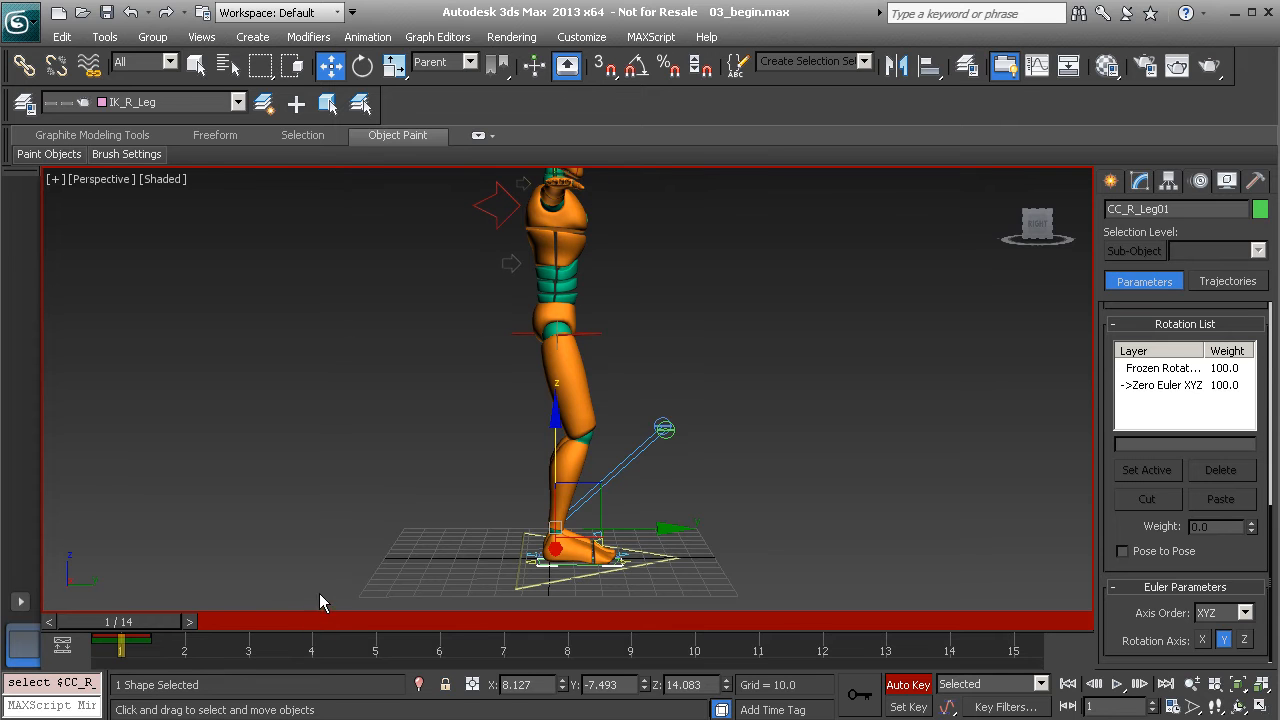
drag(663, 530, 584, 527)
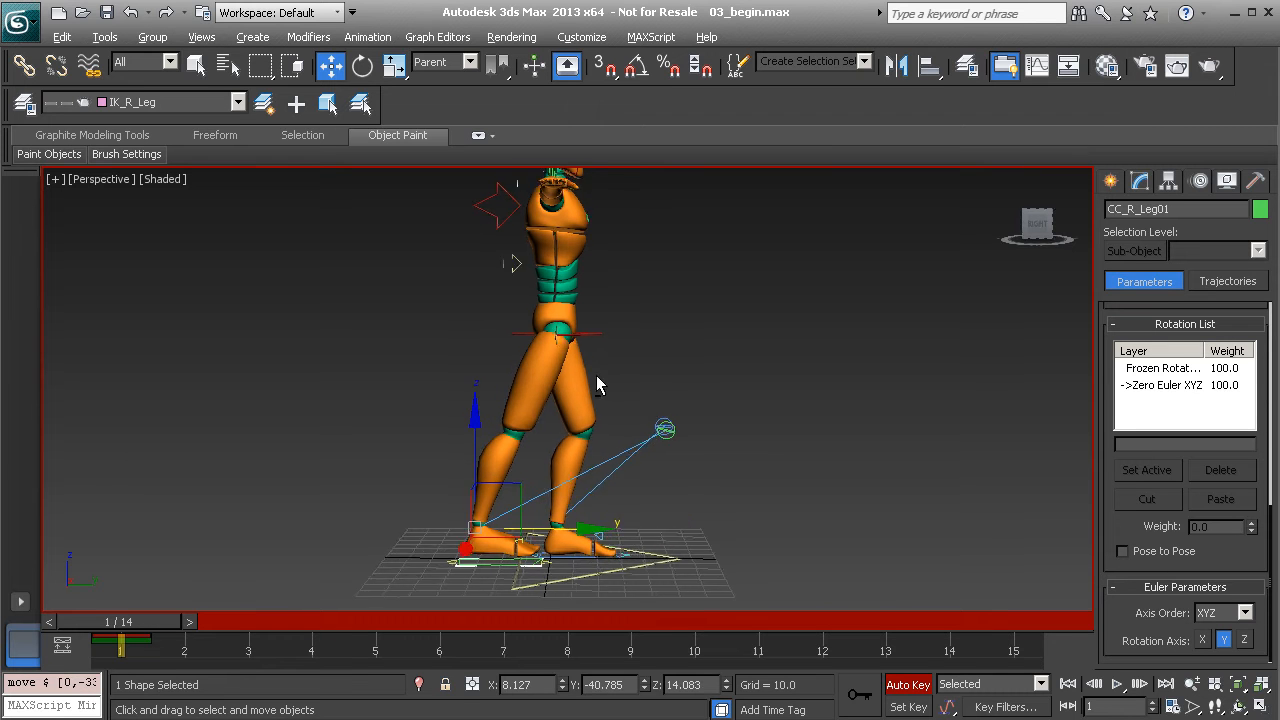
alt+middle_drag(605, 377, 562, 427)
scroll(567, 326, up, 2)
alt+middle_drag(523, 365, 542, 443)
drag(600, 522, 566, 522)
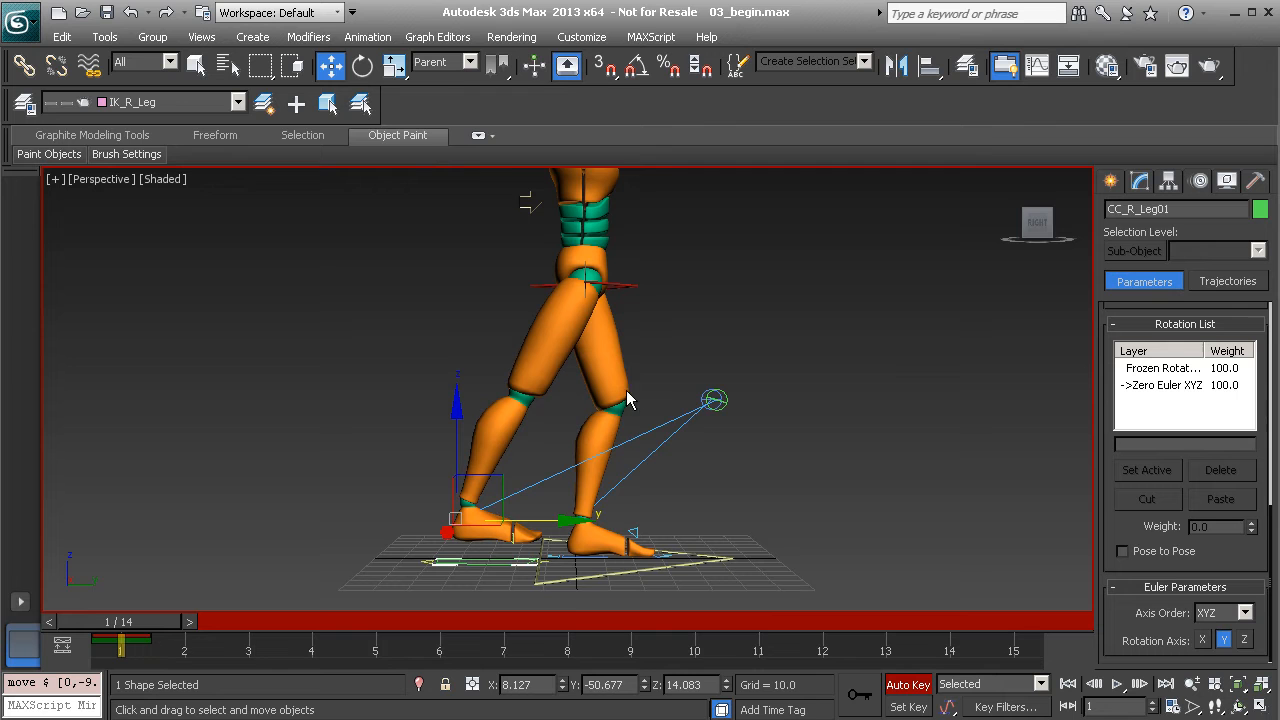
click(630, 283)
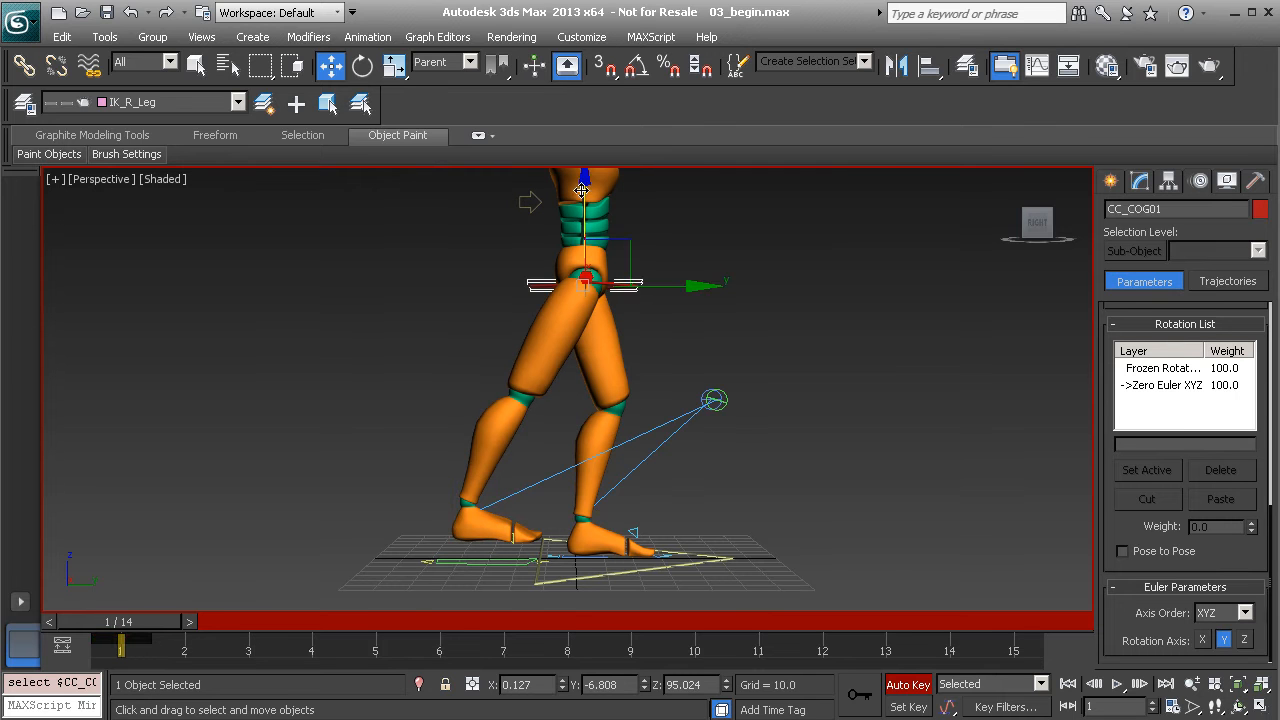
Lower the hips slightly and twist CC_Hip01 about 18 degrees on Z
drag(587, 185, 587, 195)
alt+middle_drag(587, 195, 608, 386)
click(551, 345)
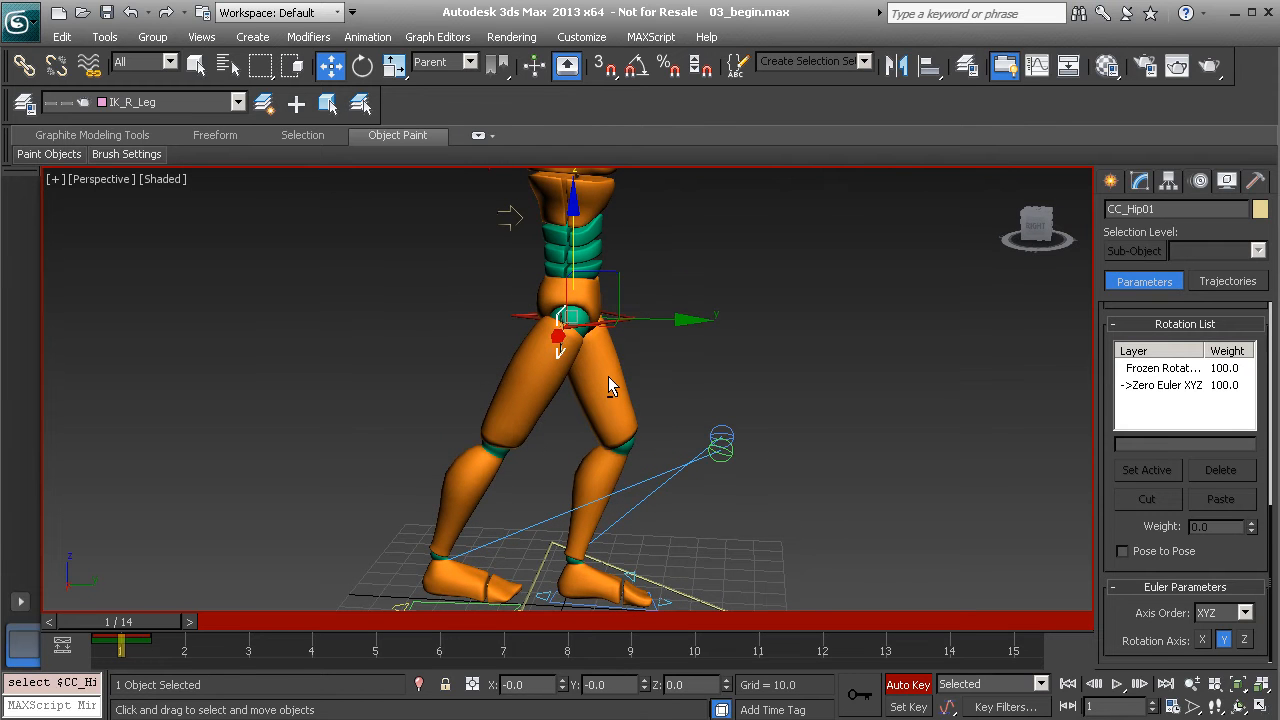
key(e)
drag(597, 338, 597, 338)
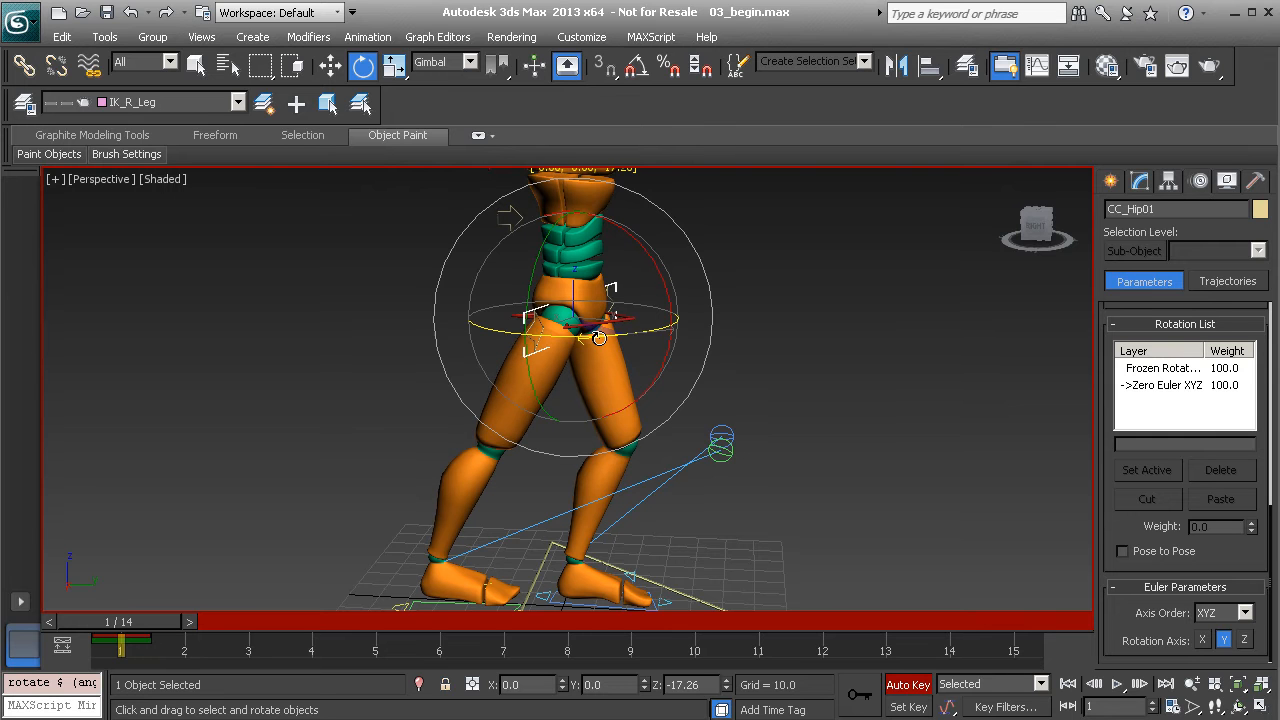
Rotate CC_R_Ball01 about 25 degrees on X so the right foot rolls onto its toes
alt+middle_drag(594, 398, 582, 406)
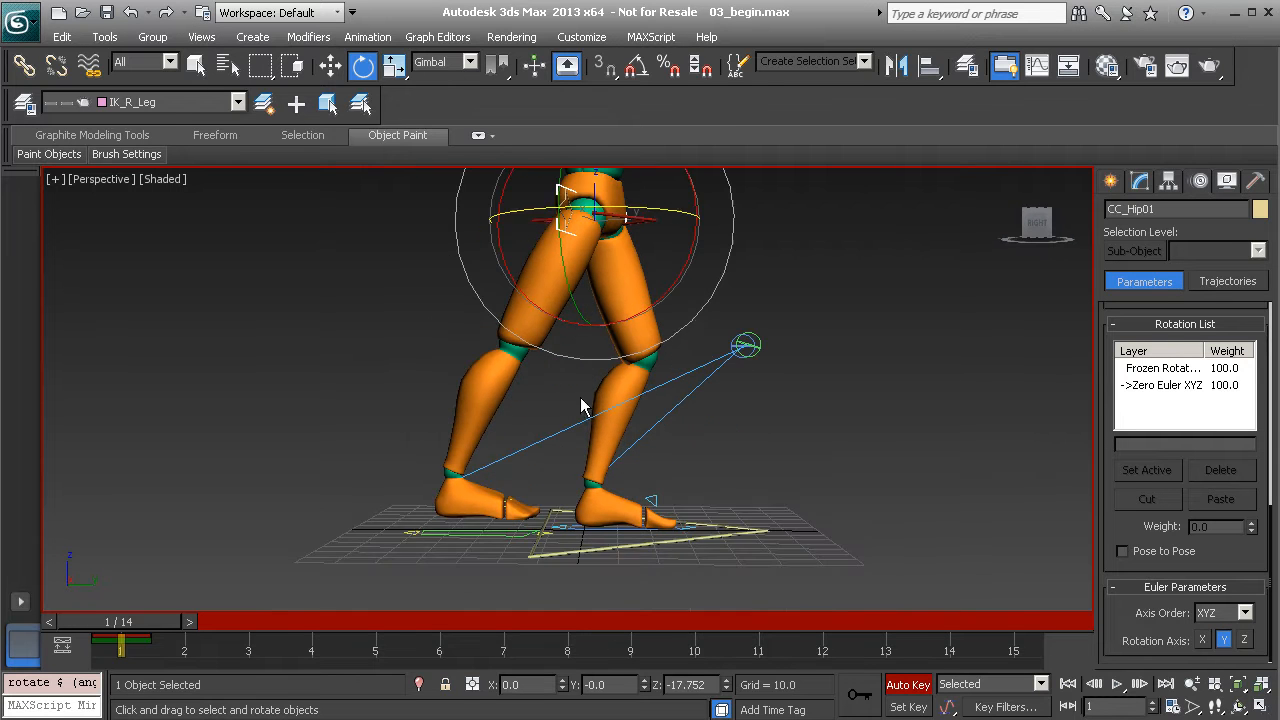
click(505, 502)
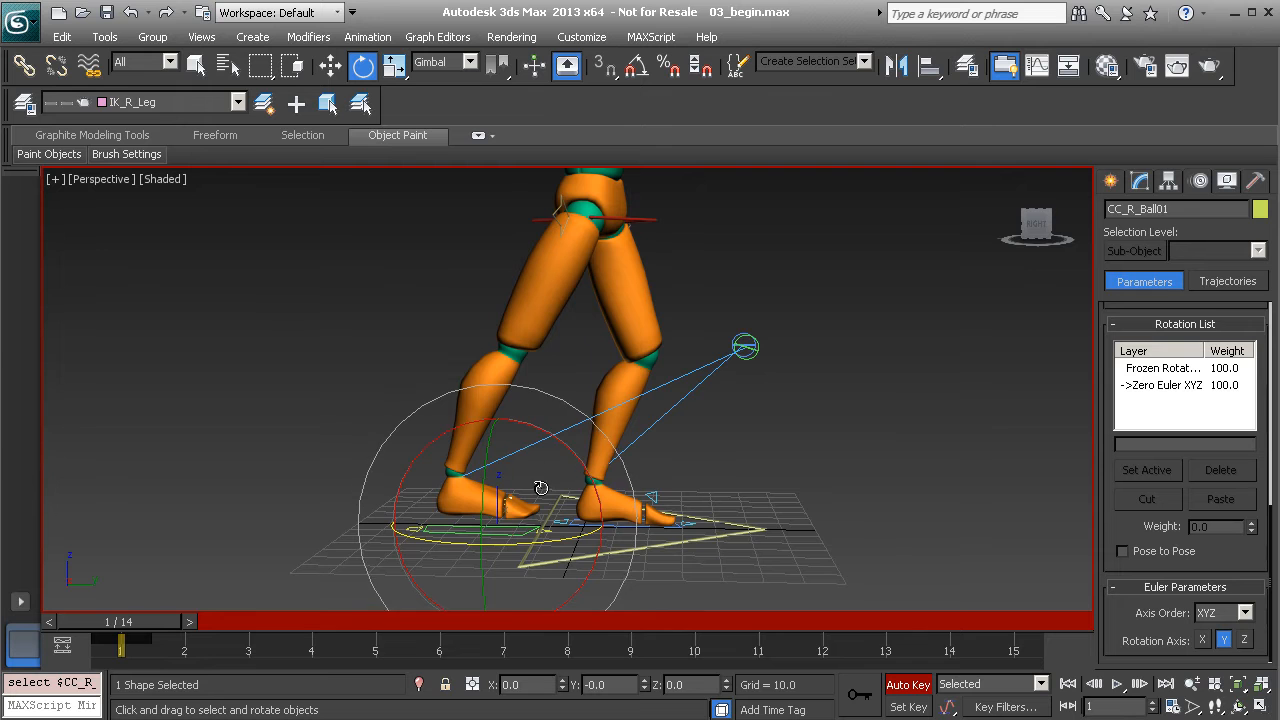
alt+middle_drag(600, 371, 568, 296)
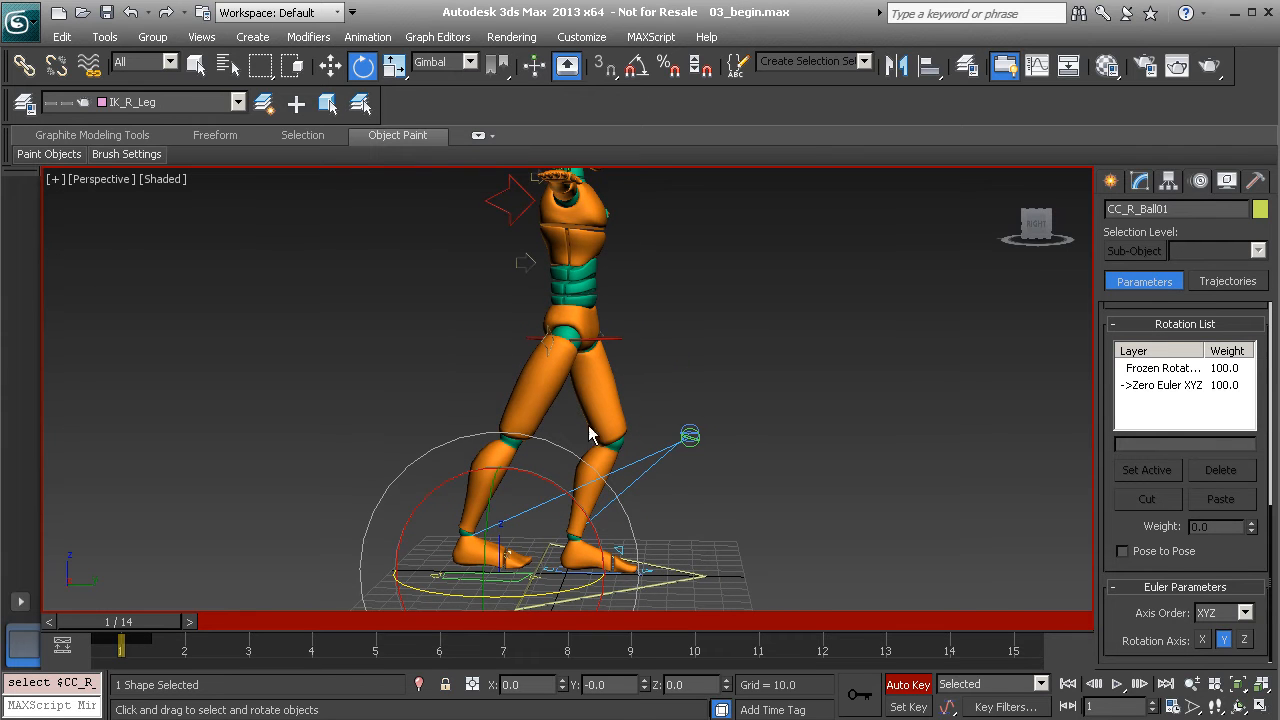
middle_drag(571, 412, 567, 378)
alt+middle_drag(553, 432, 580, 414)
middle_drag(555, 282, 566, 340)
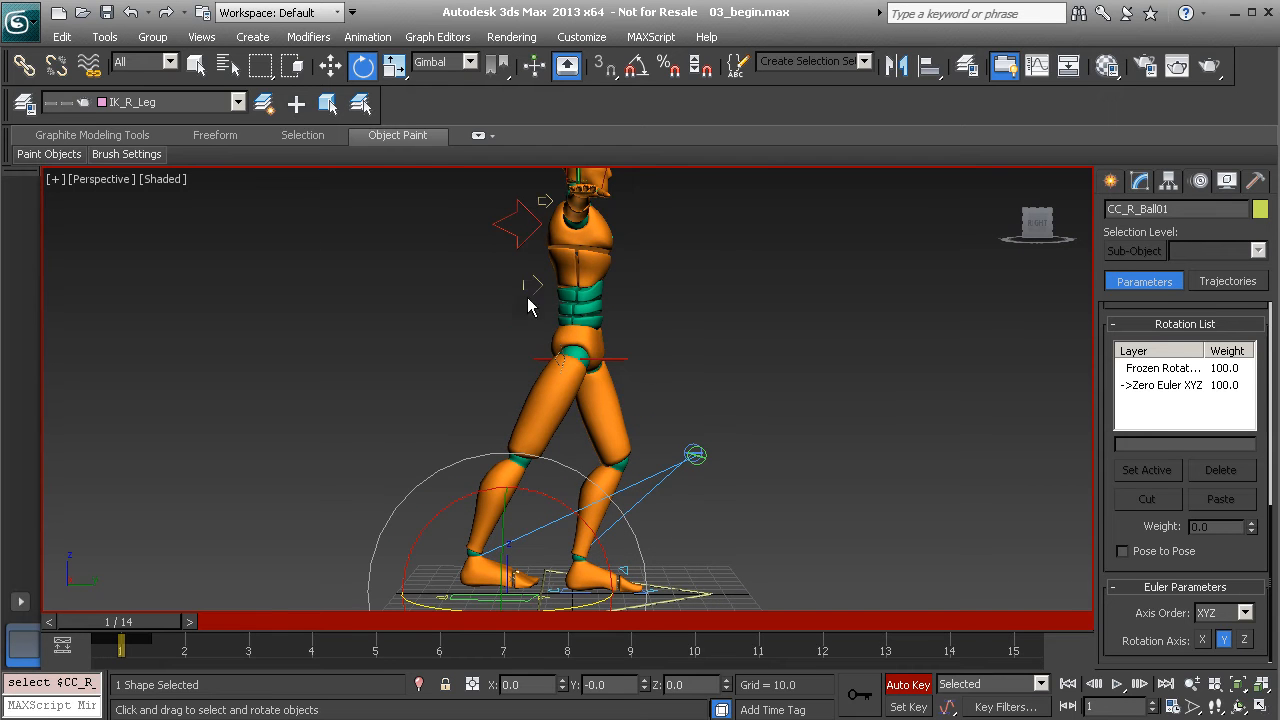
mouse_move(582, 428)
alt+middle_down()
mouse_move(514, 434)
mouse_move(571, 450)
mouse_move(581, 405)
alt+middle_up()
scroll(564, 508, up, 2)
drag(534, 445, 569, 483)
alt+middle_drag(450, 402, 491, 420)
click(386, 302)
Adjust the right foot control CC_R_Leg01 along Y
click(434, 541)
alt+middle_drag(435, 540, 517, 540)
key(w)
drag(556, 501, 515, 466)
click(478, 524)
key(e)
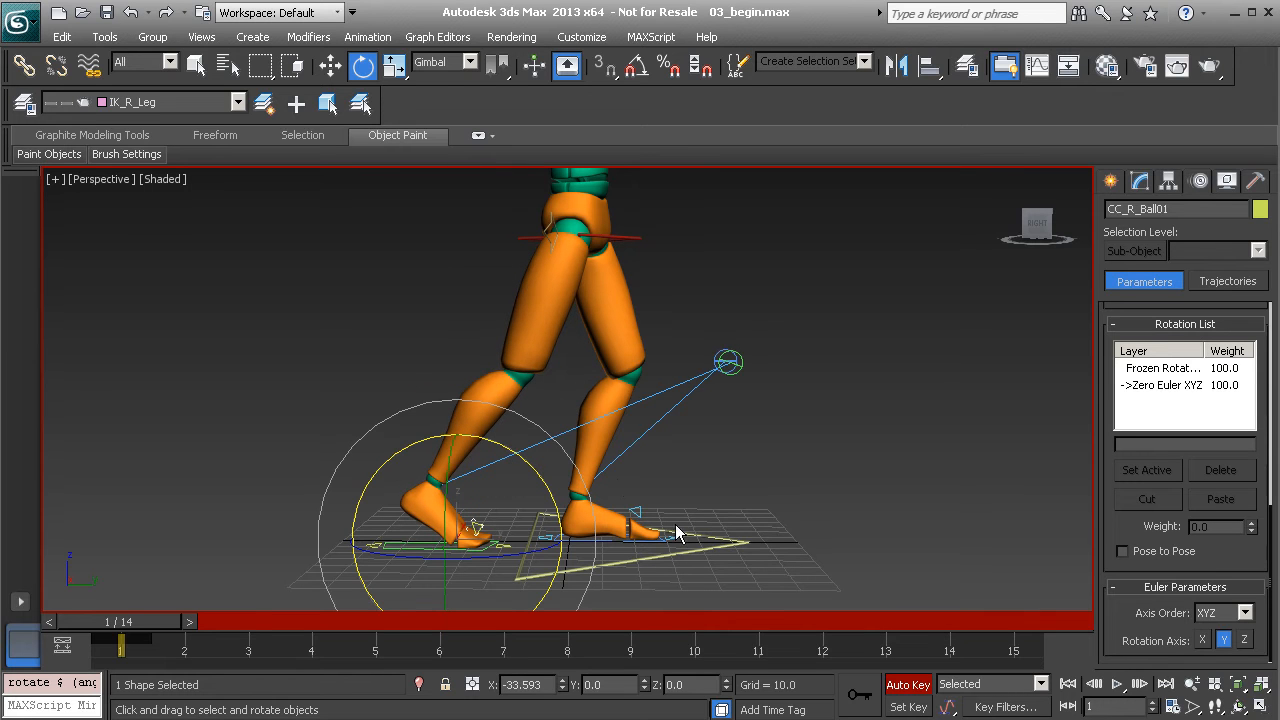
Lift the left foot control CC_L_Leg01 up and forward and tilt it slightly
click(609, 537)
key(w)
drag(612, 468, 703, 427)
key(e)
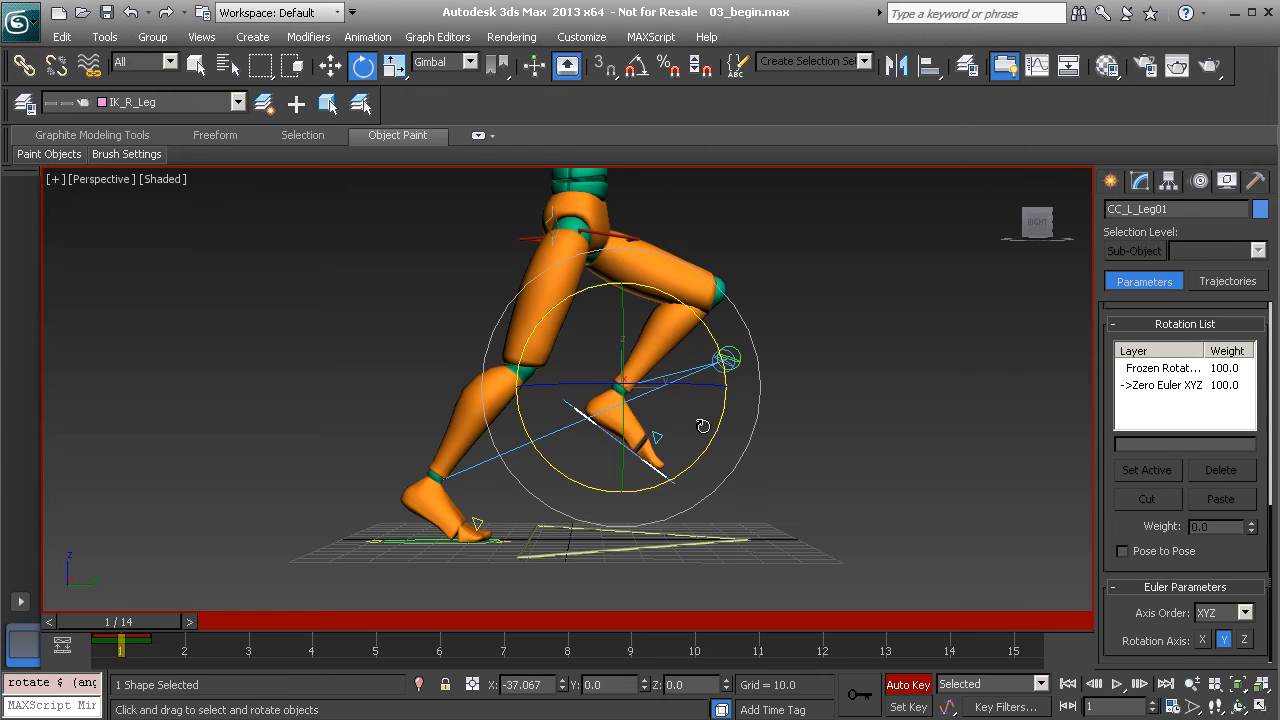
middle_drag(661, 410, 633, 438)
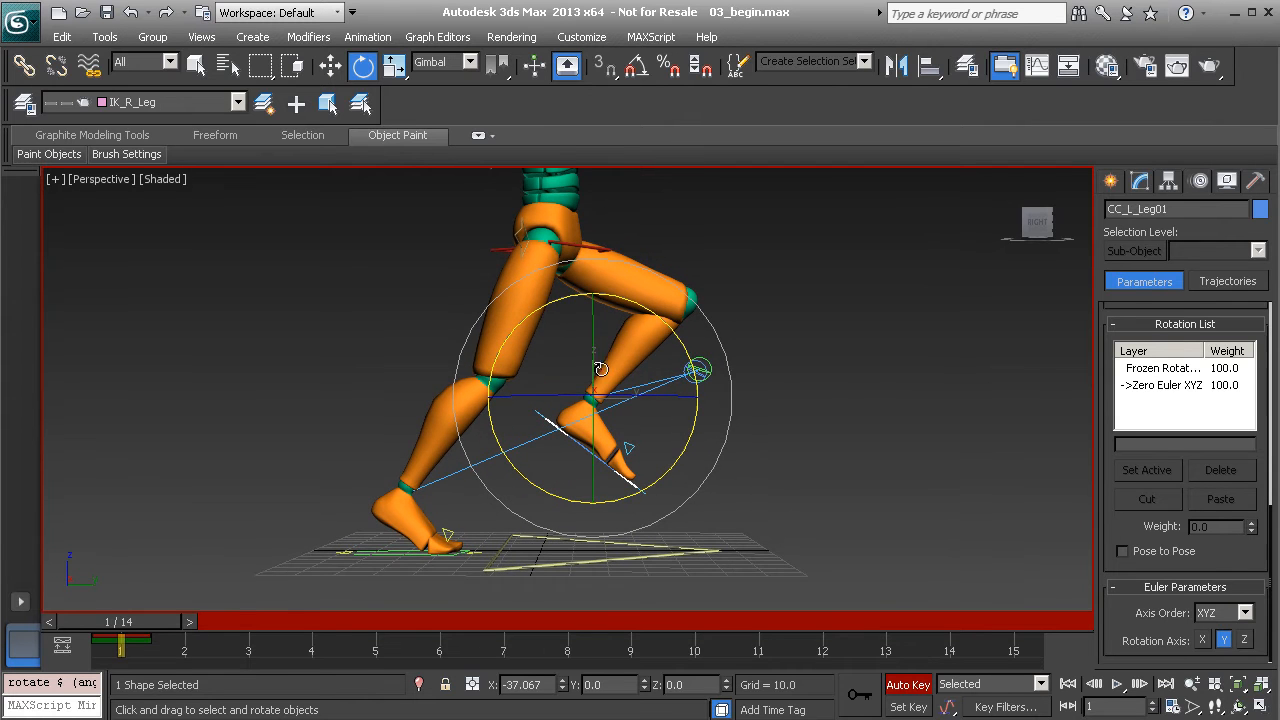
alt+middle_drag(688, 412, 661, 423)
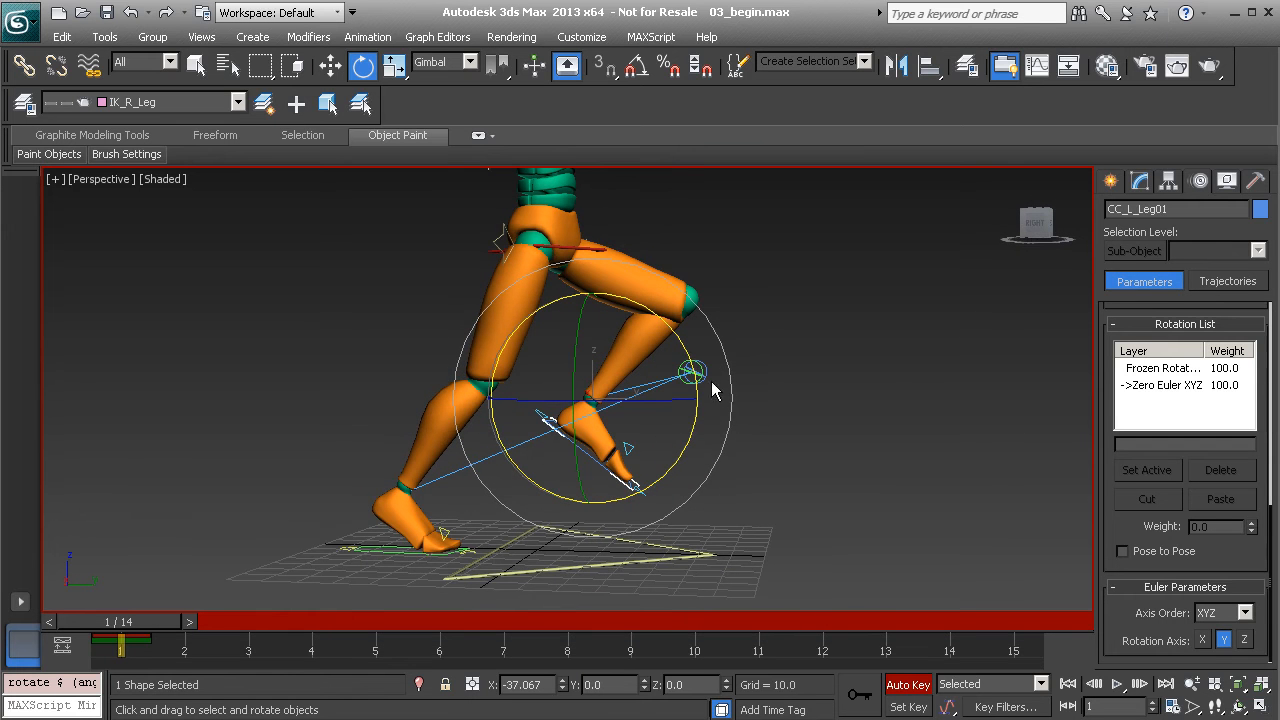
drag(678, 339, 680, 343)
Pull both foot control handles back and up behind the body
mouse_move(660, 426)
alt+middle_down()
mouse_move(685, 431)
mouse_move(670, 434)
alt+middle_up()
drag(701, 341, 700, 340)
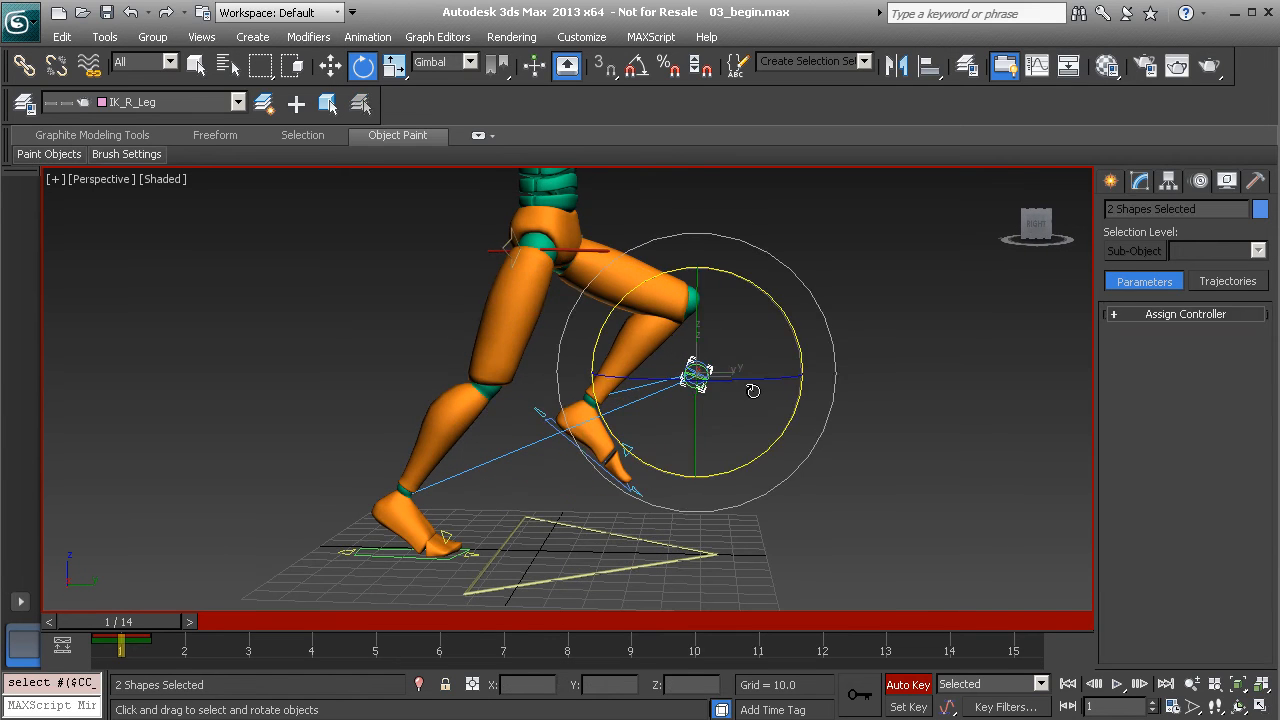
key(w)
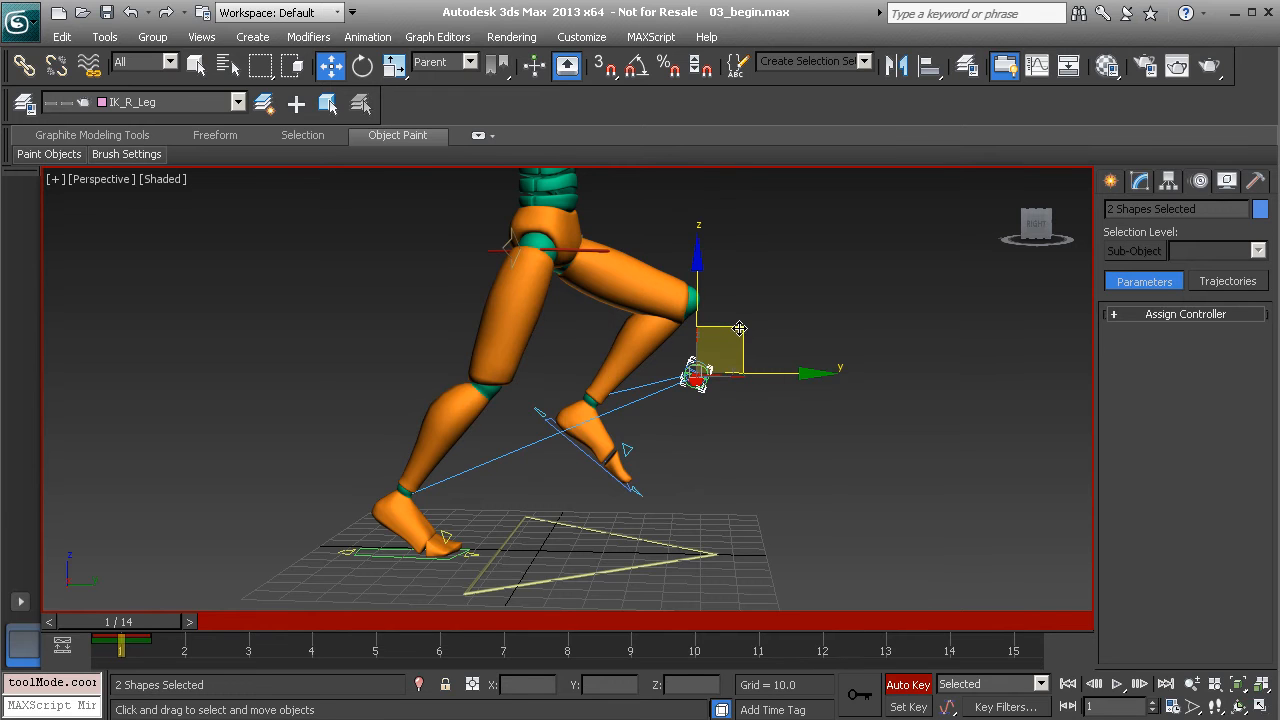
drag(750, 332, 921, 305)
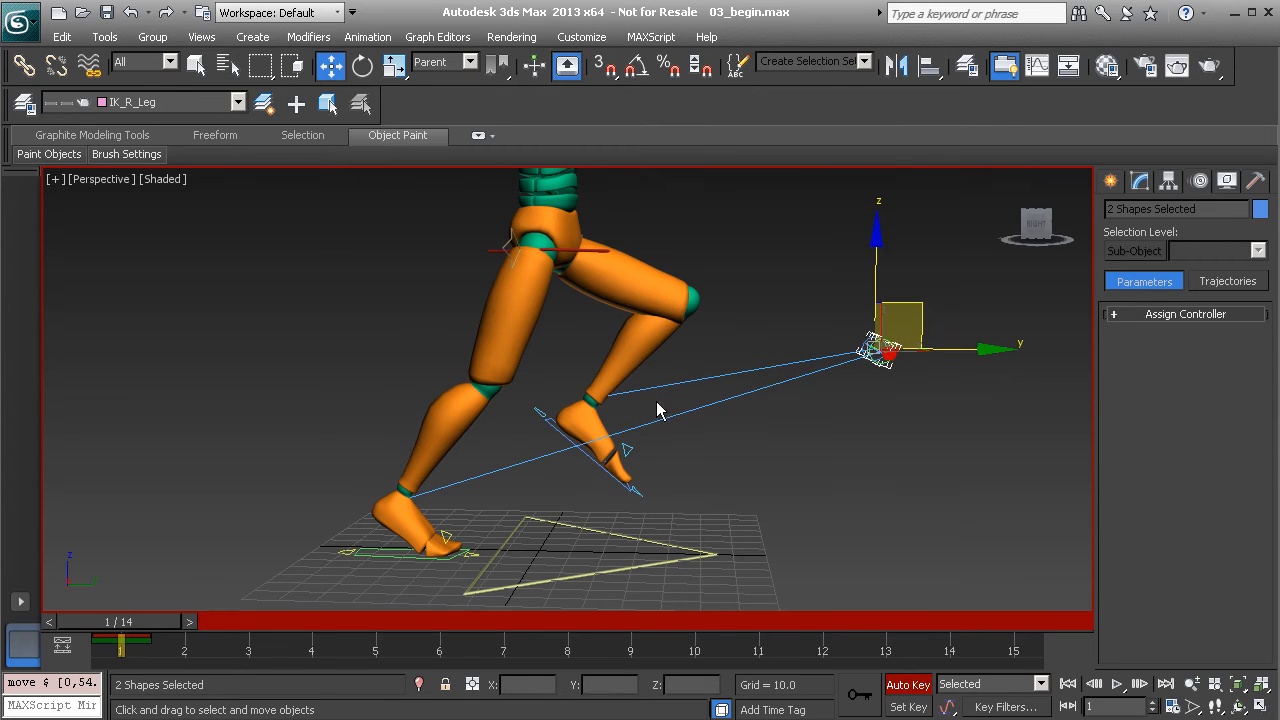
middle_drag(659, 410, 704, 494)
alt+middle_drag(707, 418, 729, 448)
click(622, 528)
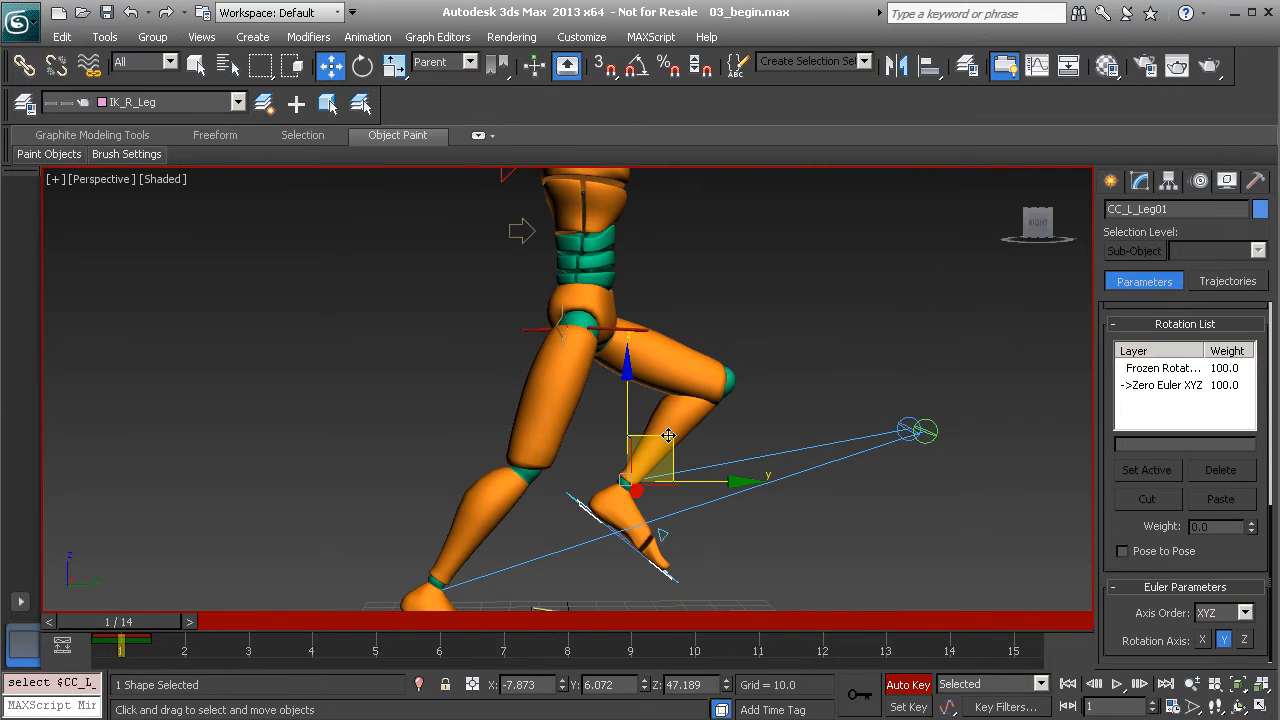
Nudge the left foot control slightly with the XY handle
drag(671, 434, 674, 433)
alt+middle_drag(601, 342, 608, 397)
alt+middle_drag(508, 361, 562, 503)
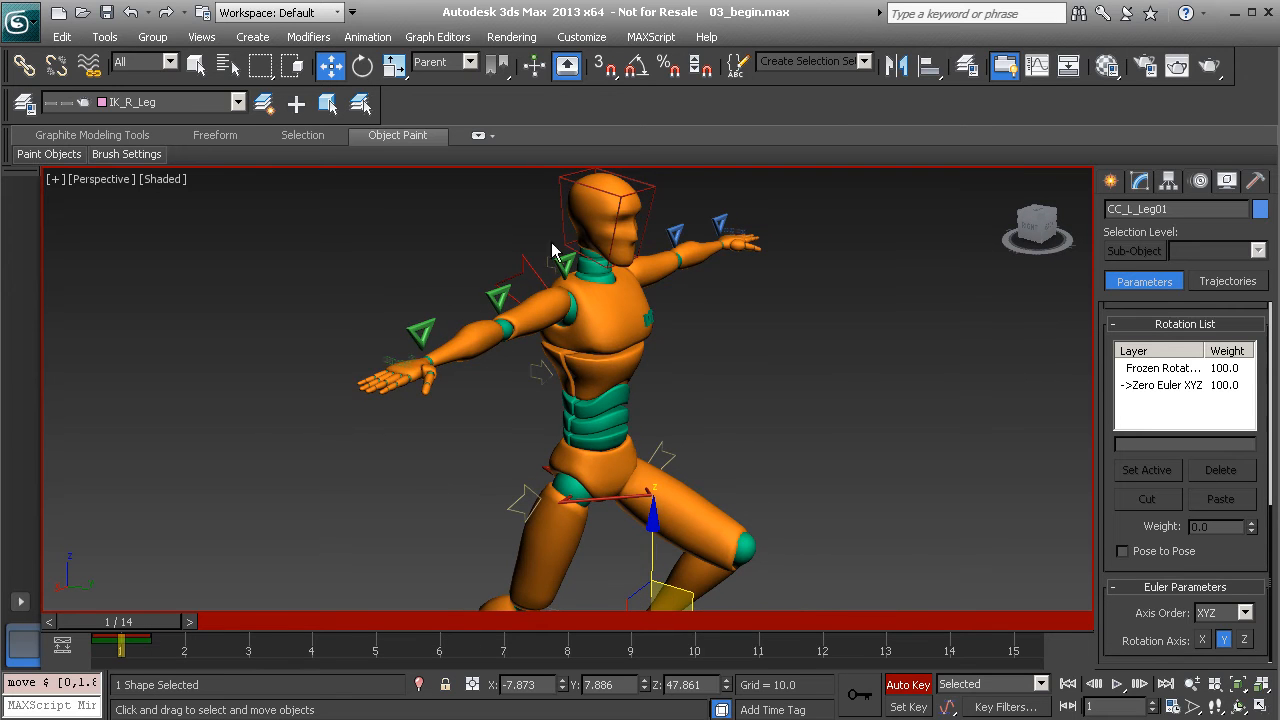
alt+middle_drag(558, 278, 558, 399)
Twist the chest control CC_Chest01 about 8 degrees on Z
click(532, 379)
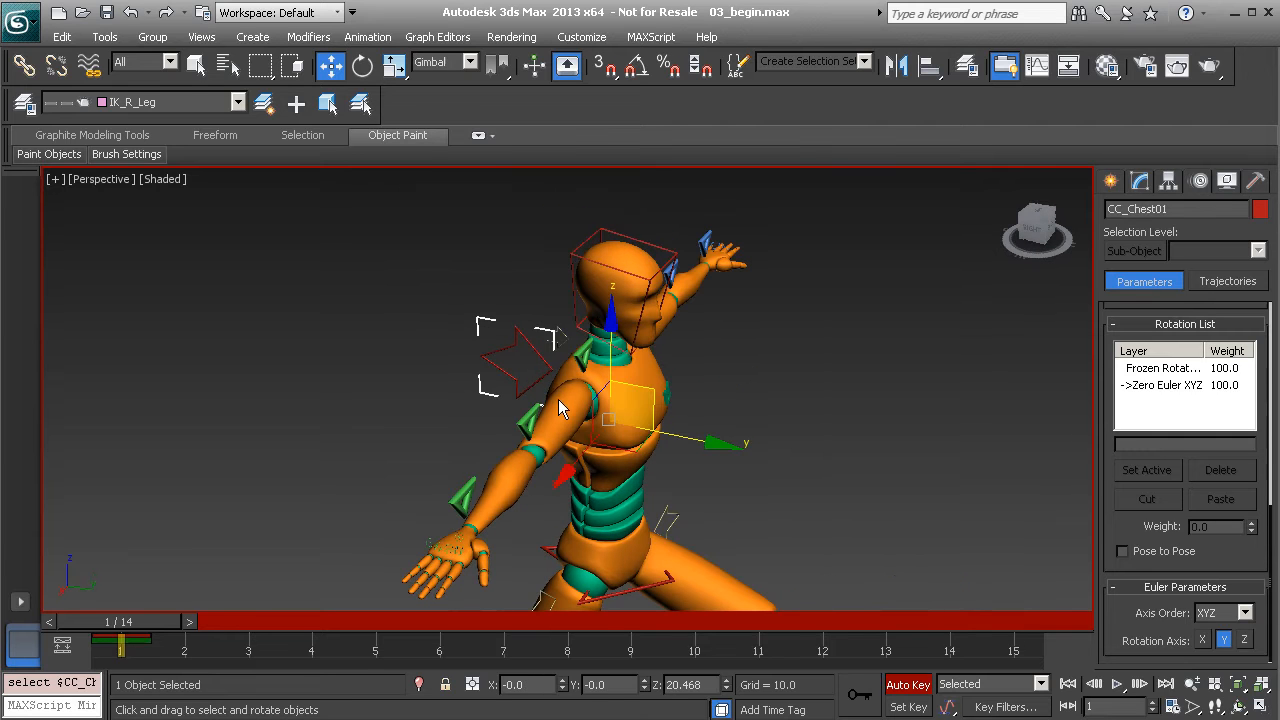
key(e)
drag(608, 460, 628, 479)
alt+middle_drag(628, 479, 548, 443)
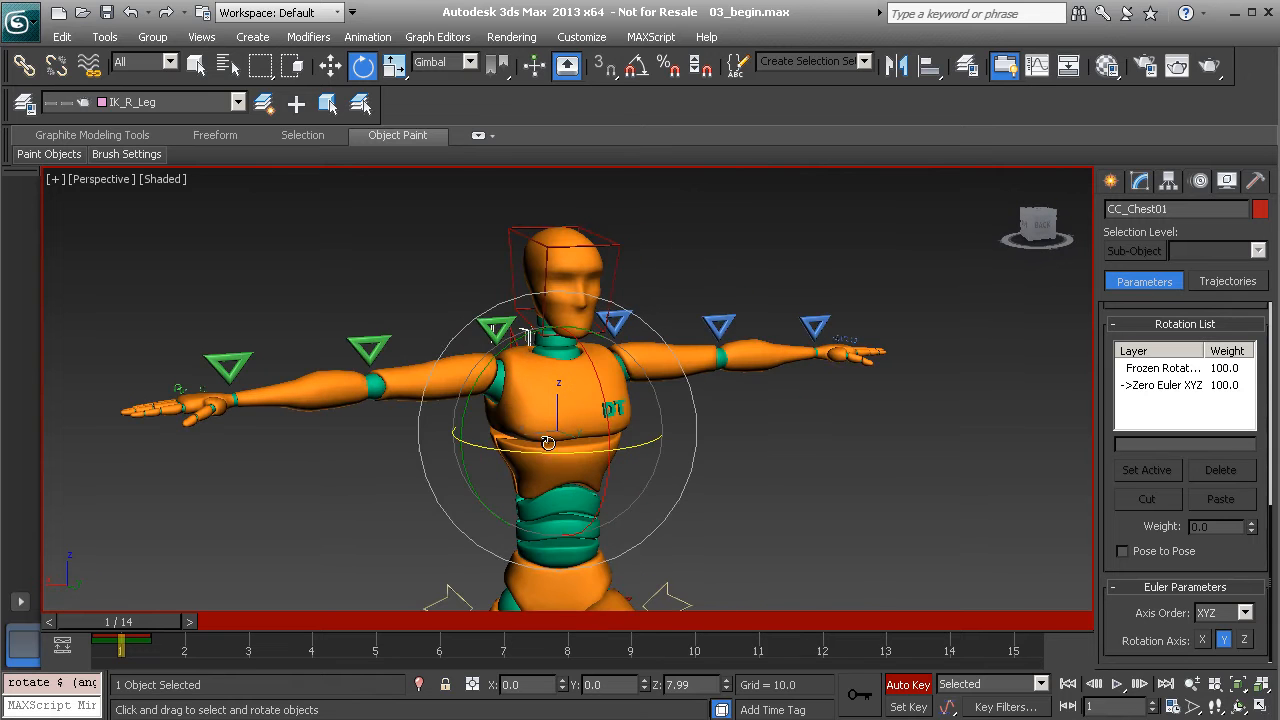
Rotate CC_R_Shoulder_FK01 to swing the right arm down in front of the body
click(490, 332)
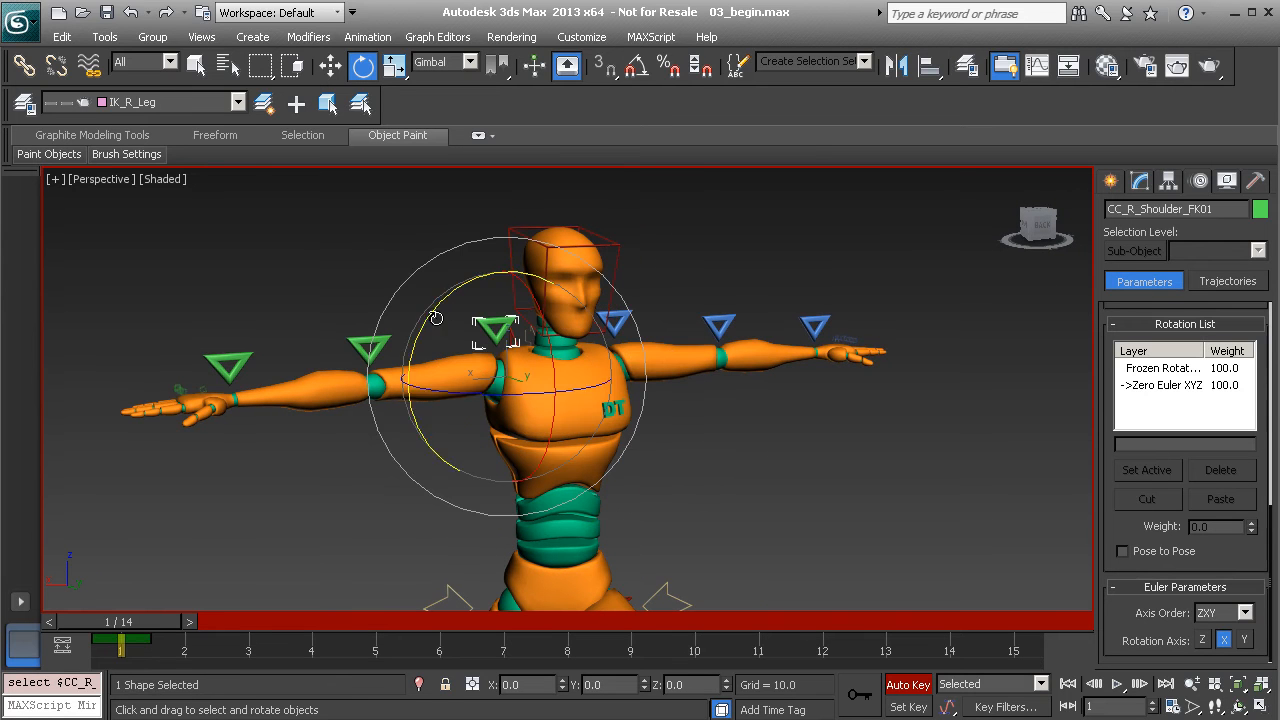
drag(450, 300, 452, 500)
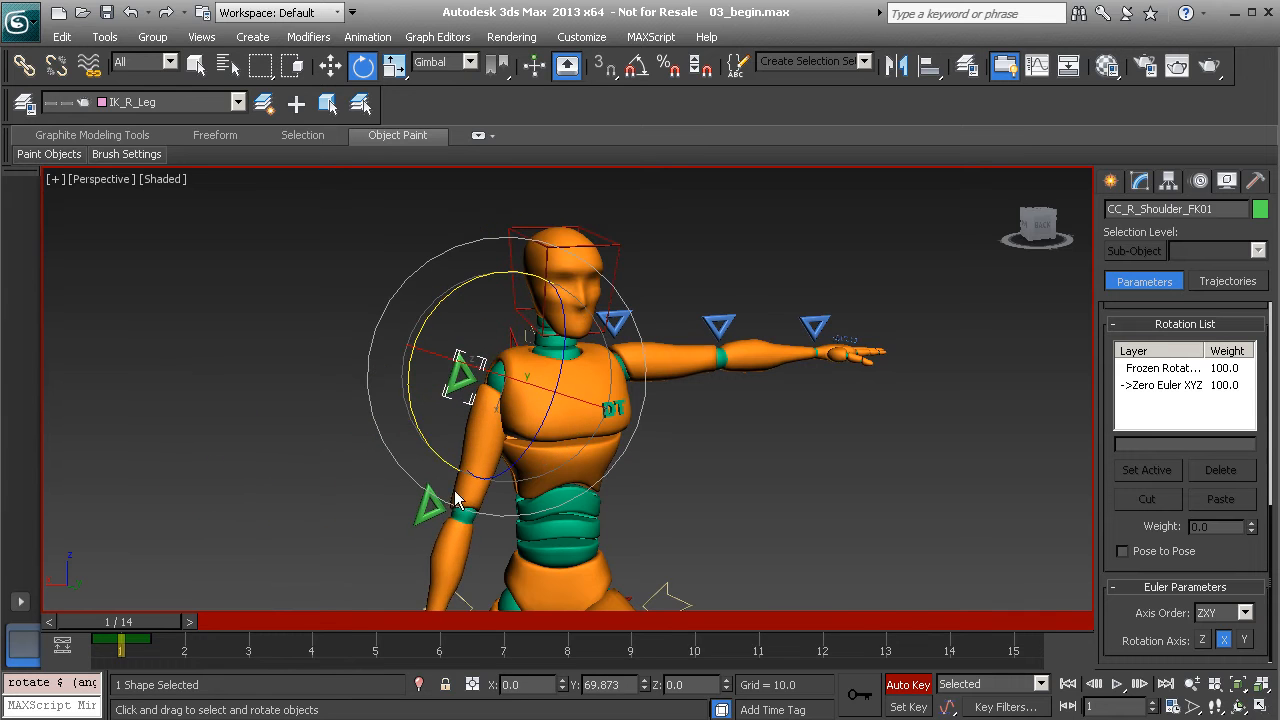
drag(422, 422, 502, 466)
alt+middle_drag(502, 466, 586, 451)
drag(535, 457, 579, 414)
middle_drag(577, 452, 596, 381)
drag(572, 367, 578, 373)
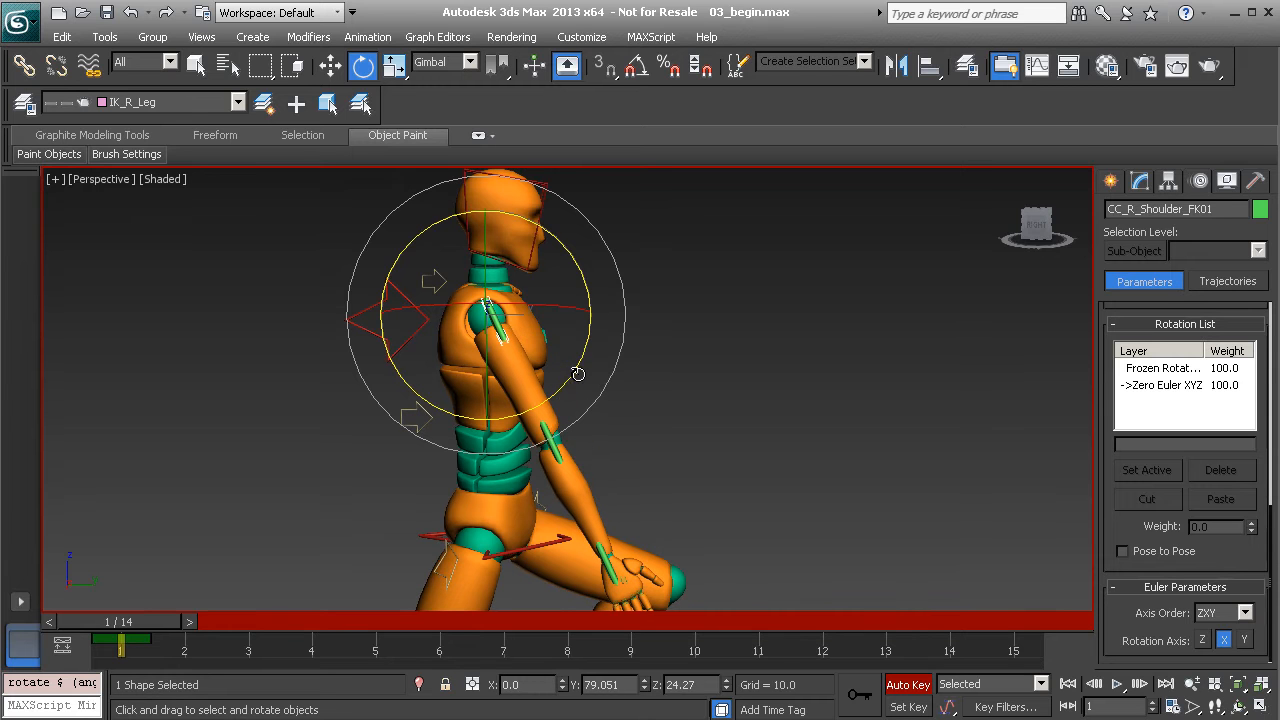
alt+middle_drag(634, 417, 555, 441)
Bend the right forearm CC_R_Forearm_FK01 forward and up at the elbow
click(553, 445)
drag(600, 358, 405, 440)
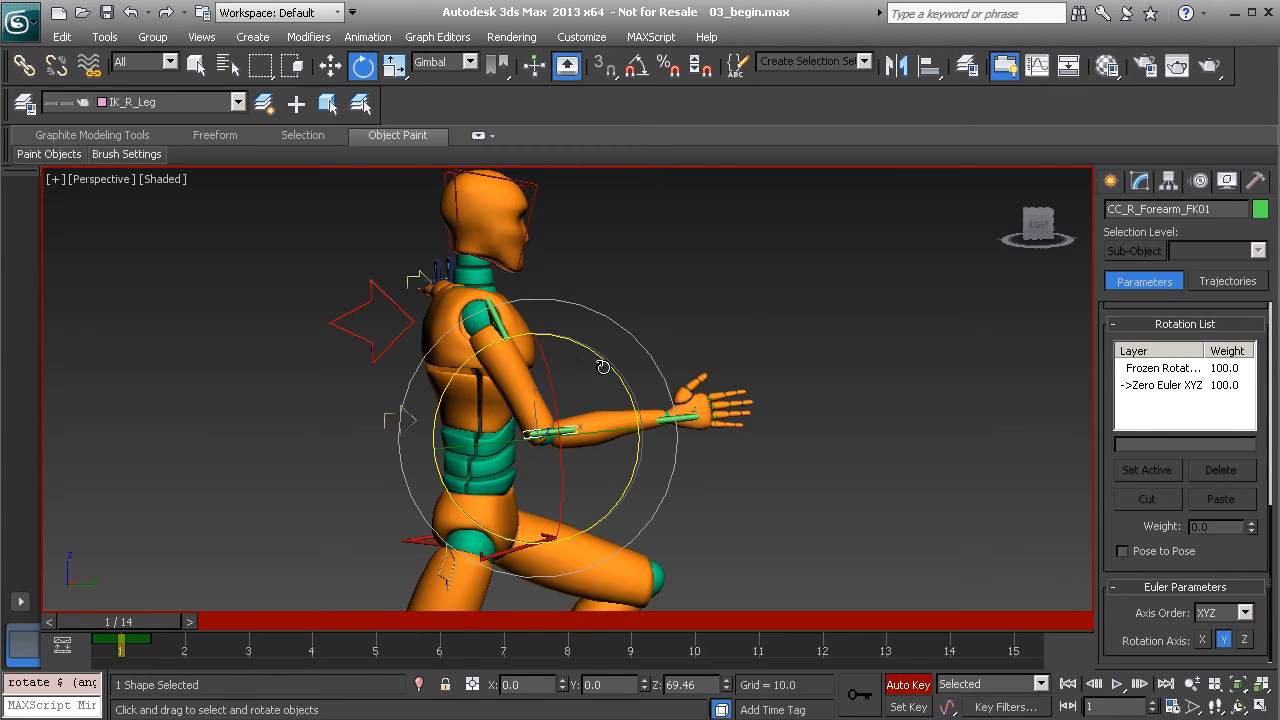
drag(606, 360, 560, 332)
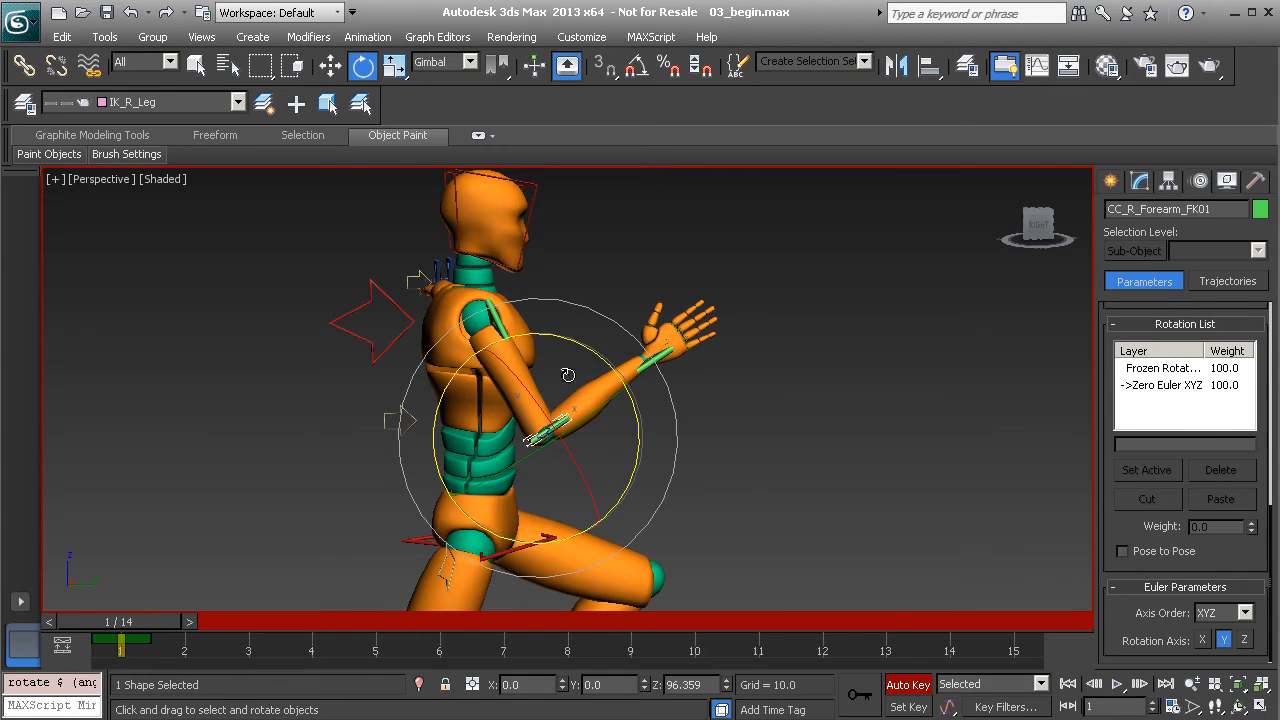
alt+middle_drag(607, 378, 585, 392)
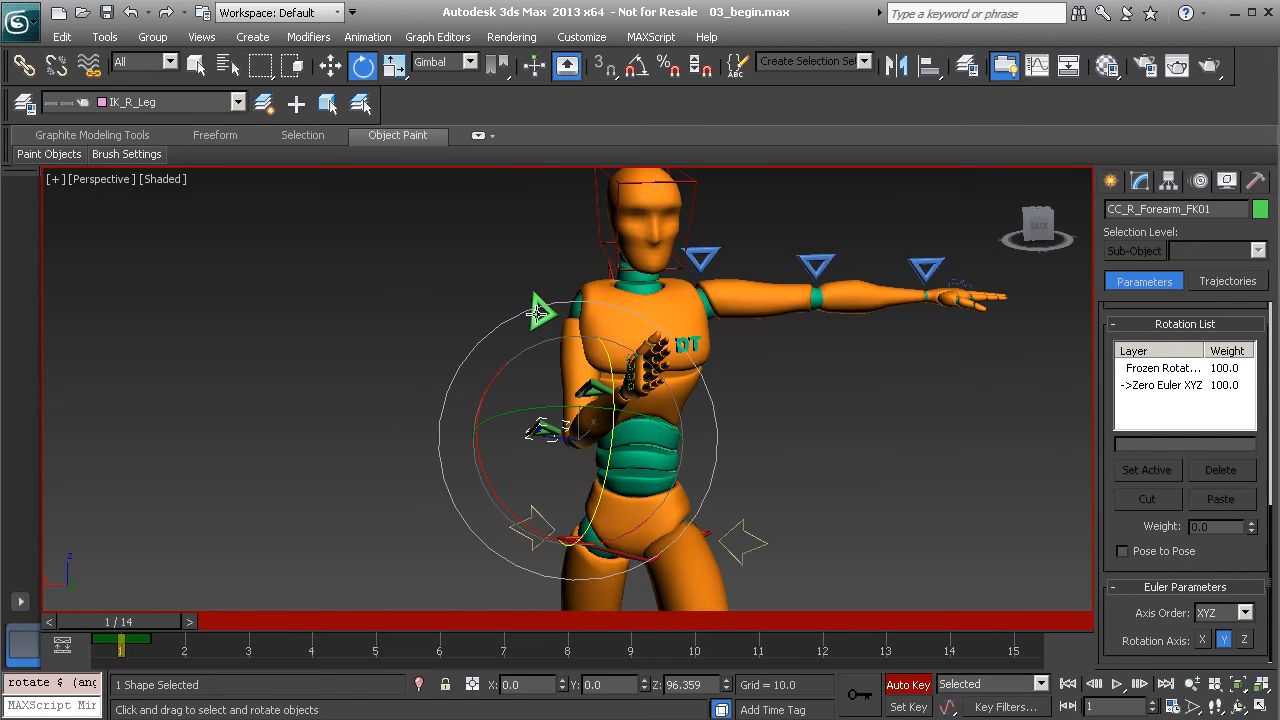
alt+middle_drag(607, 362, 544, 329)
alt+middle_drag(548, 392, 579, 355)
mouse_move(595, 344)
mouse_down()
mouse_move(567, 325)
mouse_move(583, 340)
mouse_move(552, 336)
mouse_move(587, 358)
mouse_up()
Fine-tune the right shoulder and forearm rotations to raise the right hand
click(494, 321)
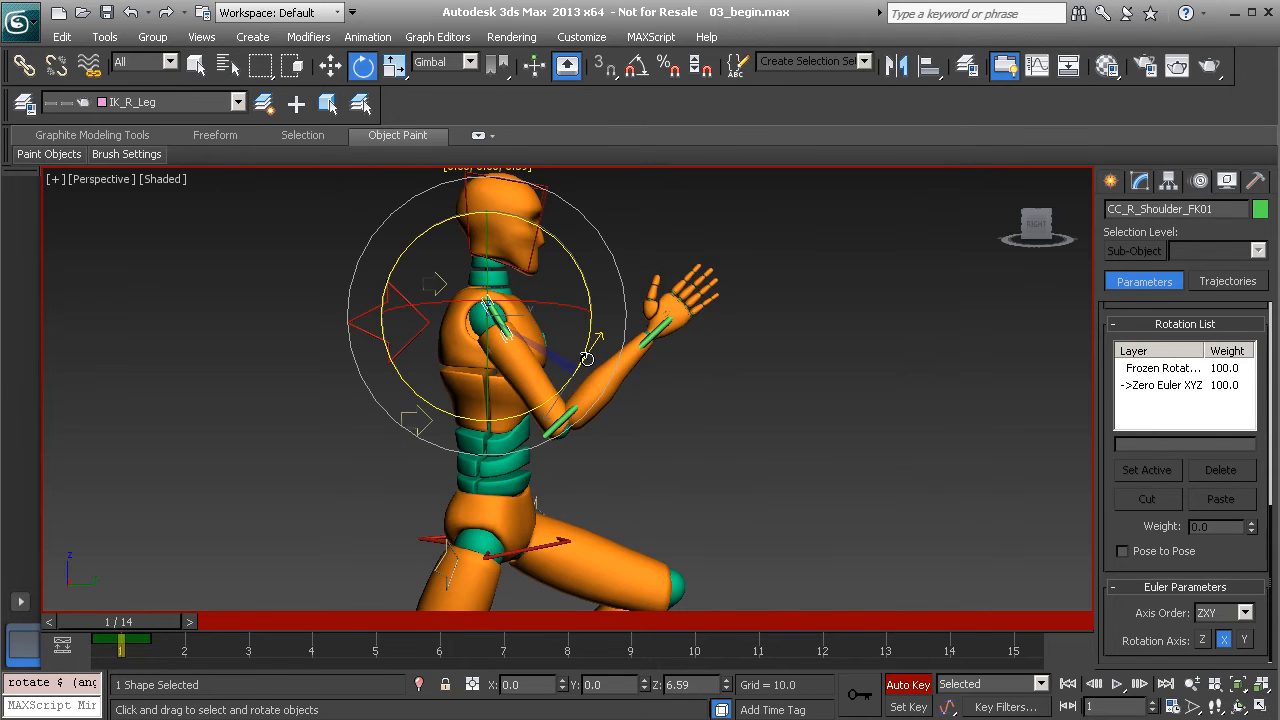
mouse_move(616, 377)
alt+middle_down()
mouse_move(478, 378)
mouse_move(607, 380)
alt+middle_up()
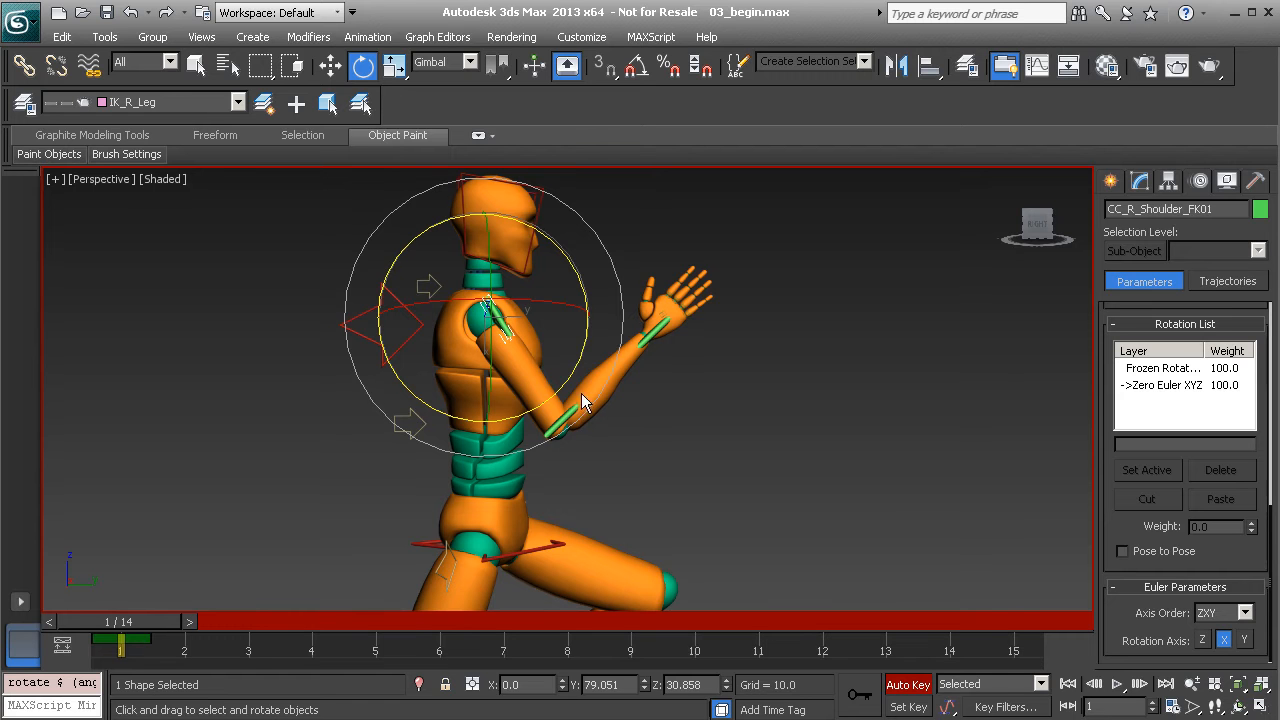
alt+middle_drag(490, 440, 594, 366)
drag(588, 352, 590, 355)
click(567, 420)
mouse_move(662, 424)
mouse_down()
mouse_move(664, 400)
mouse_move(668, 416)
mouse_up()
click(748, 390)
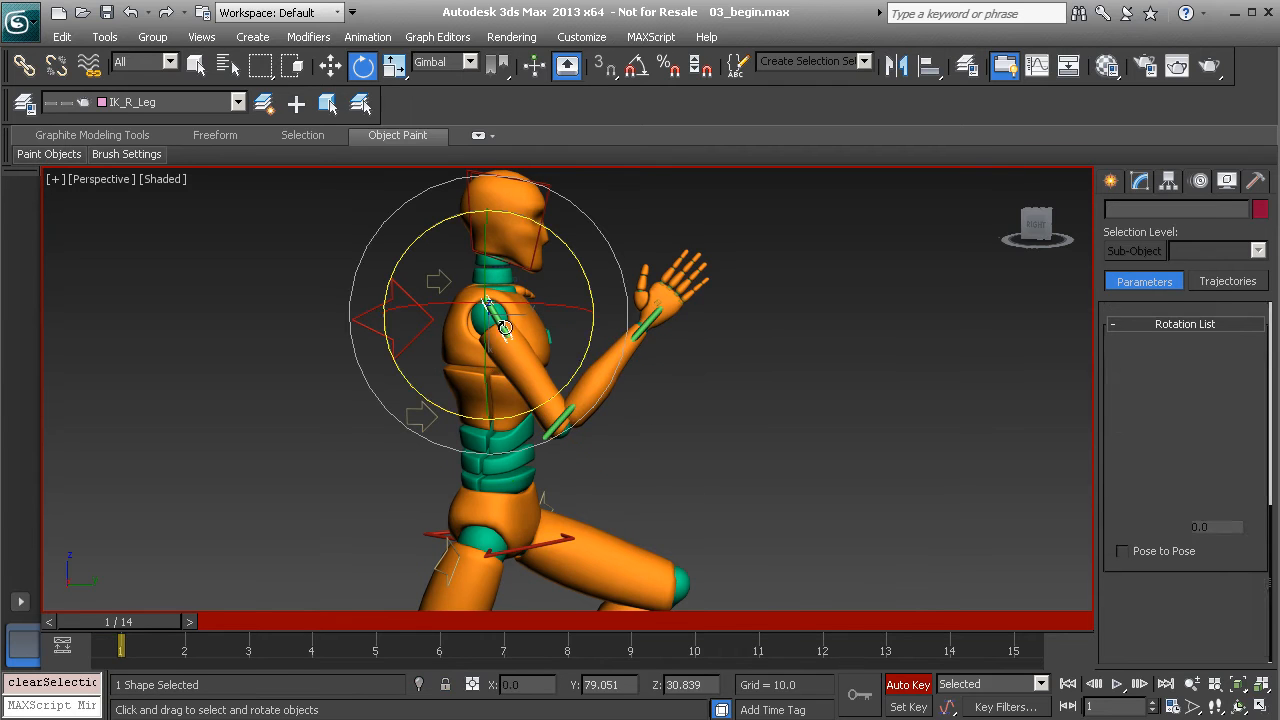
click(505, 326)
drag(583, 357, 578, 361)
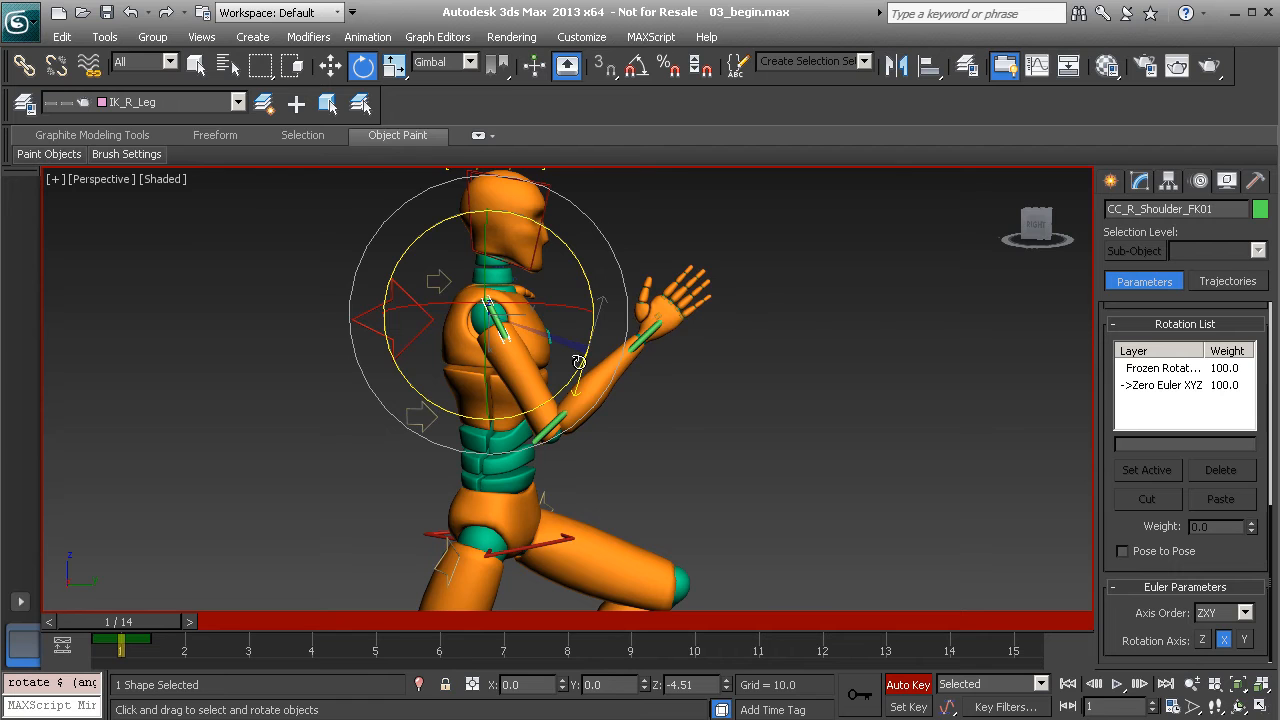
alt+middle_drag(560, 379, 565, 374)
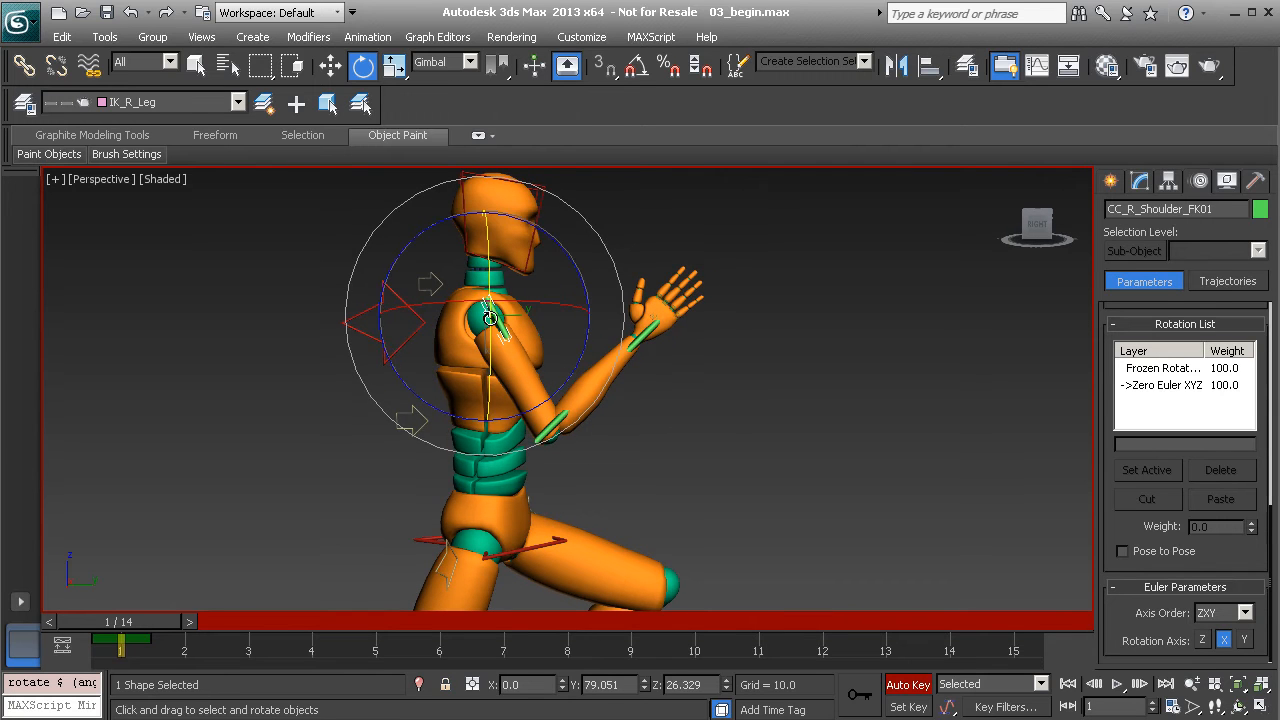
Rotate CC_L_Arm_FK01 to lower the left arm and swing it backward
alt+middle_drag(490, 317, 708, 270)
click(679, 262)
drag(710, 270, 727, 404)
alt+middle_drag(727, 404, 637, 364)
drag(637, 364, 757, 291)
alt+middle_drag(695, 366, 840, 386)
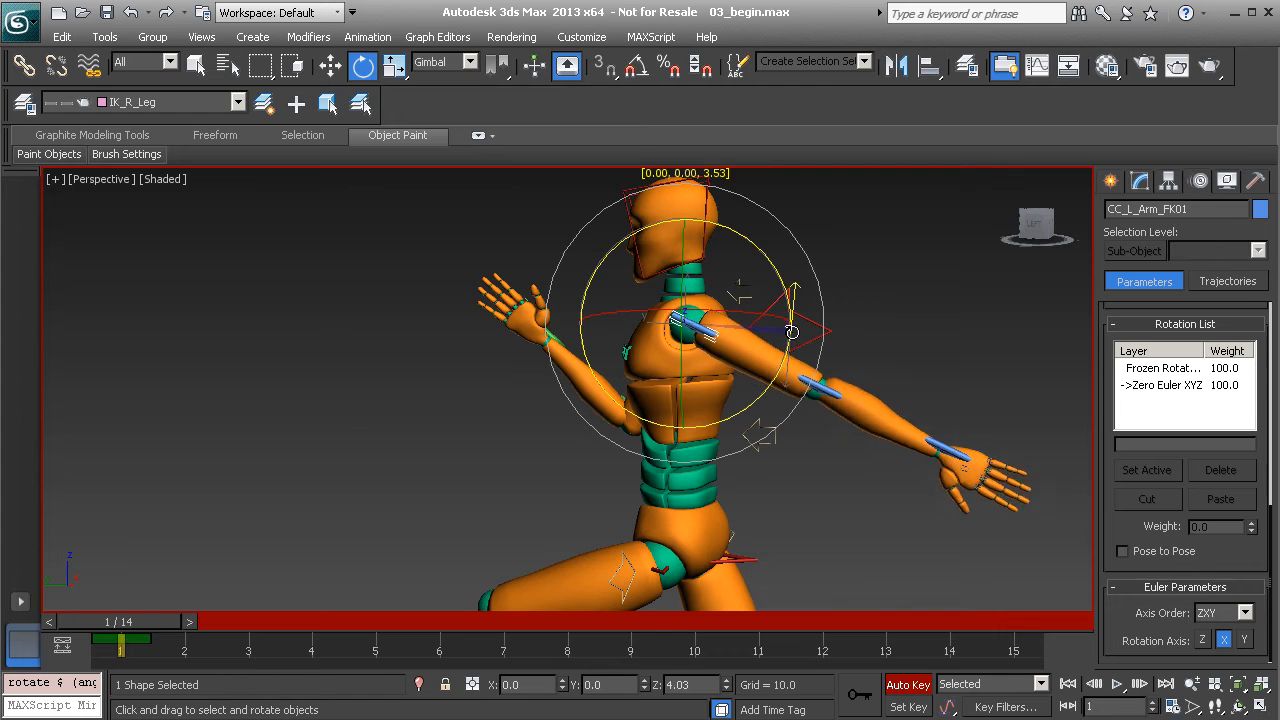
Bend the left forearm about 62 degrees and swing the left arm slightly further back
click(822, 398)
drag(907, 348, 871, 494)
click(688, 323)
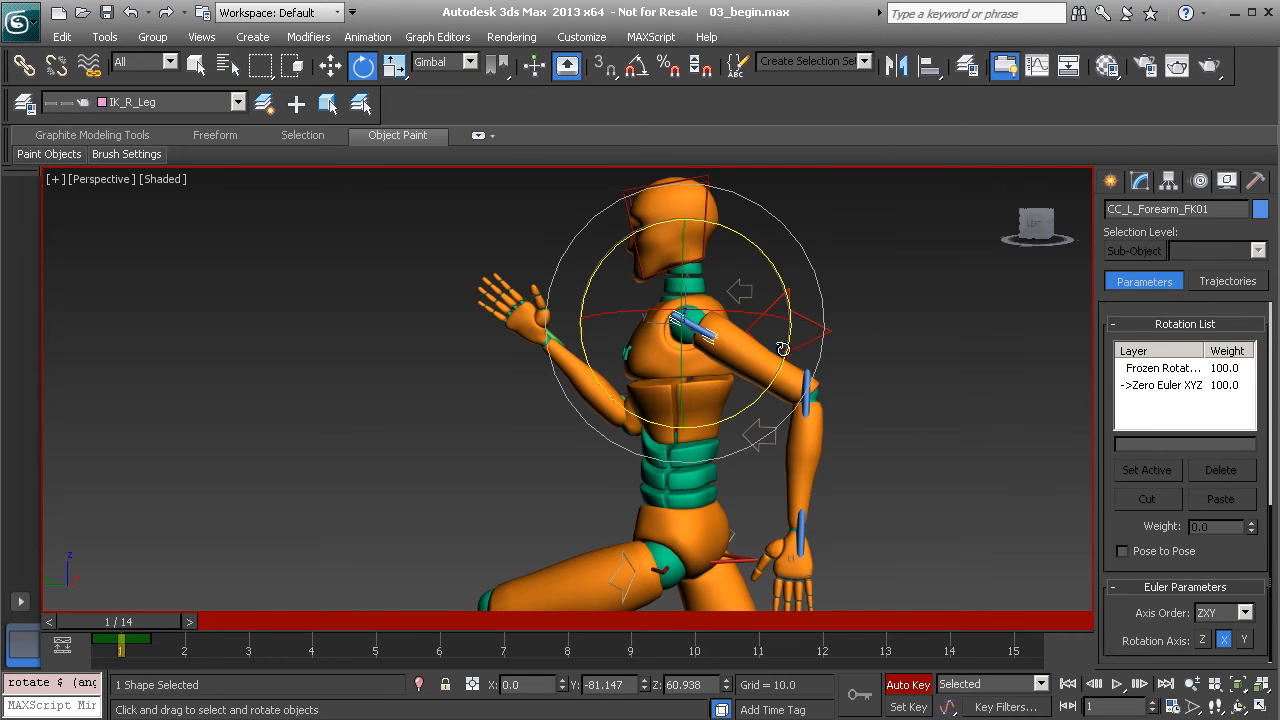
drag(783, 356, 614, 400)
alt+middle_drag(614, 400, 563, 435)
Rotate CC_COG01 to about -19 degrees on X to tilt the torso forward
click(542, 429)
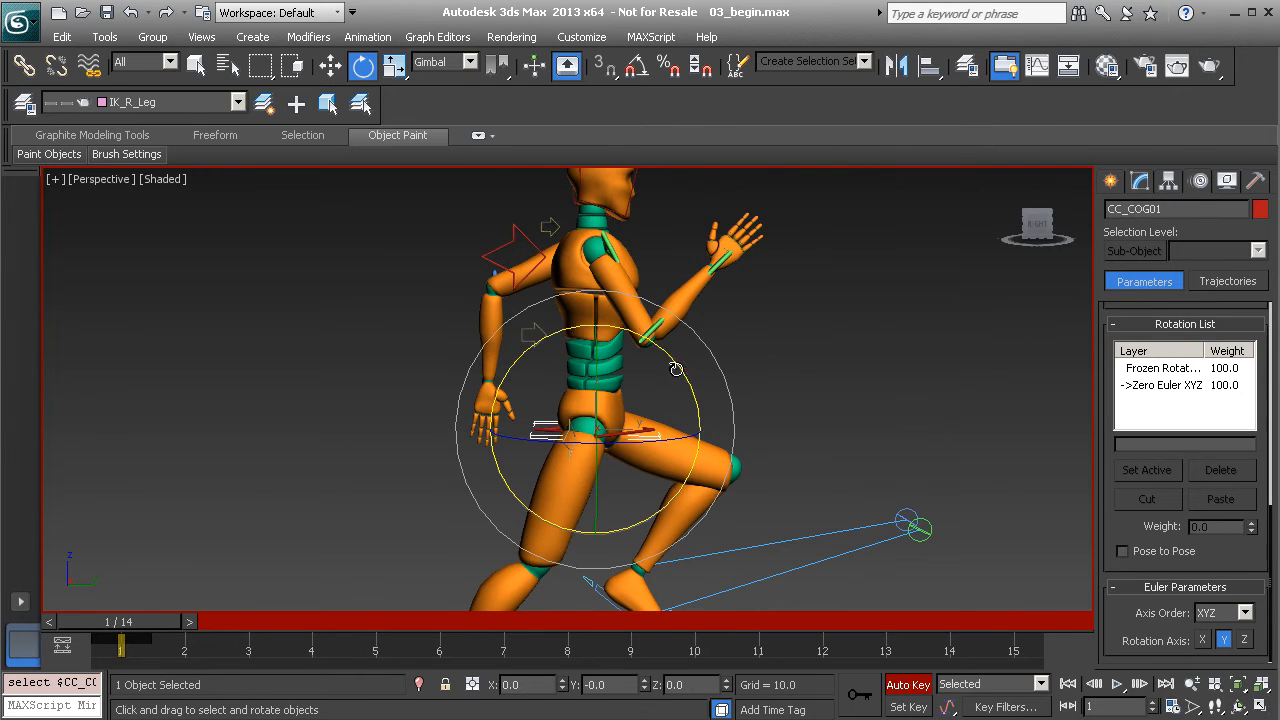
drag(673, 373, 690, 383)
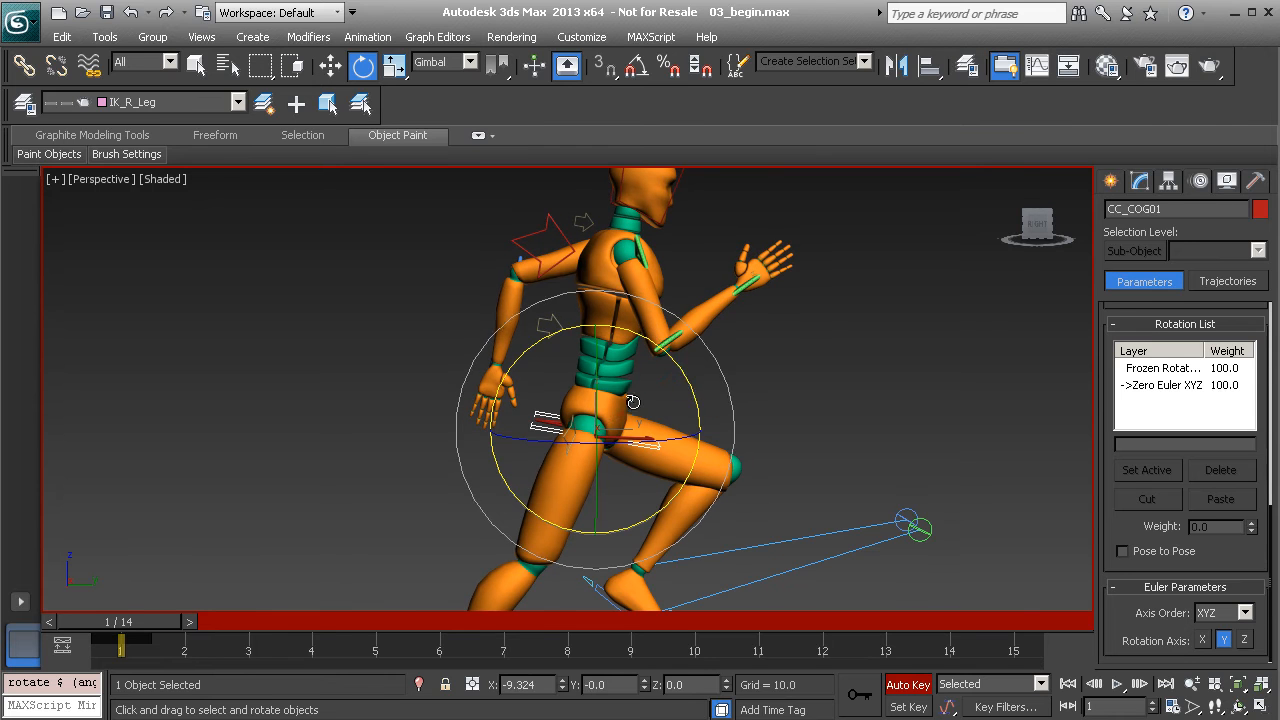
alt+middle_drag(660, 432, 627, 406)
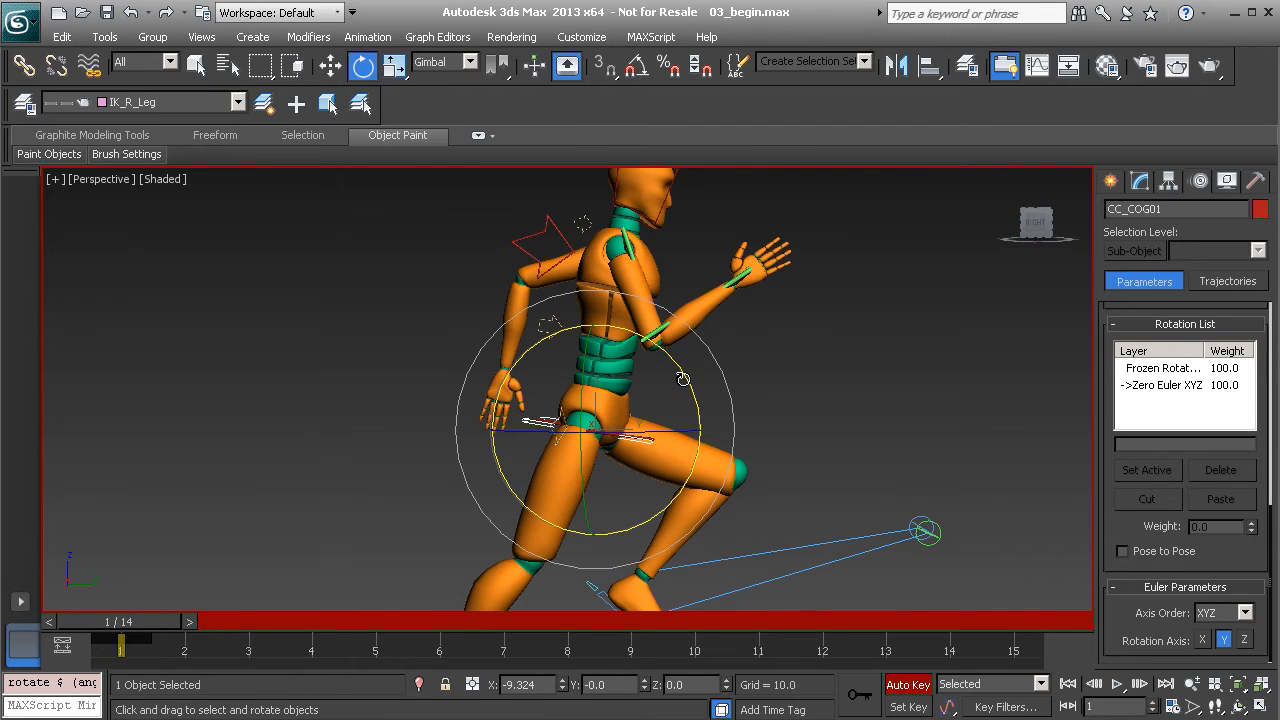
drag(680, 378, 687, 384)
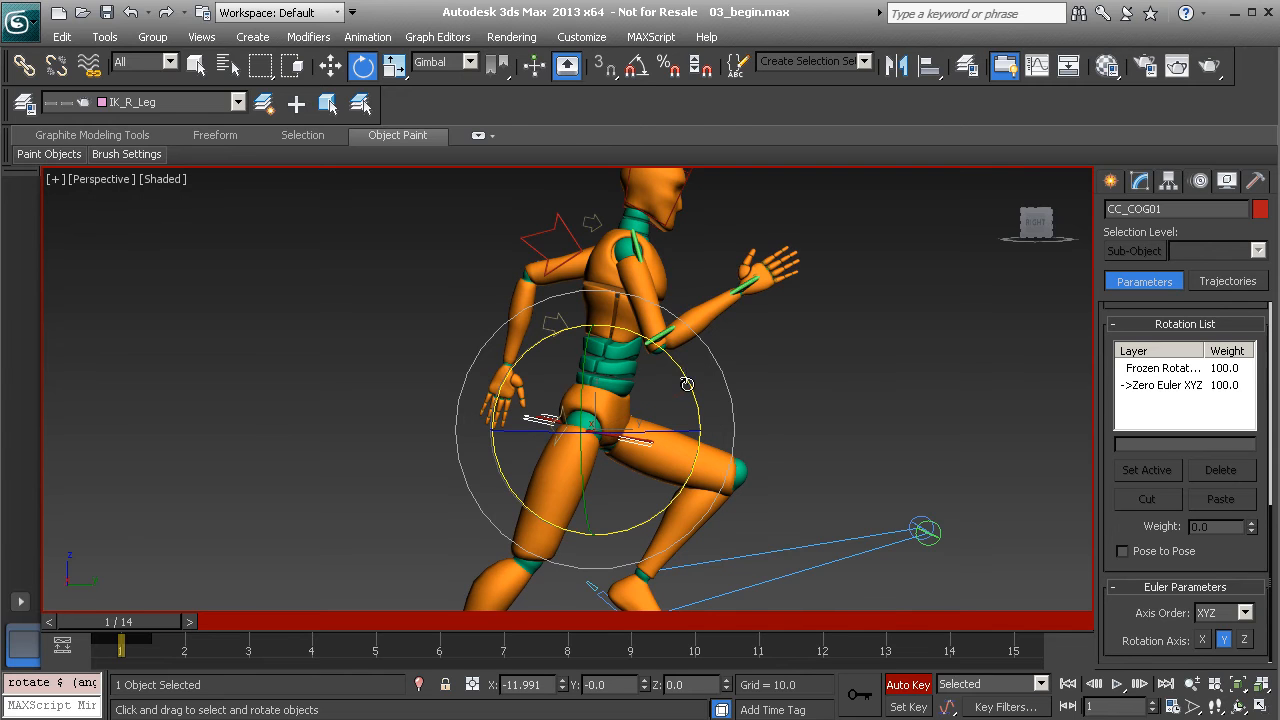
drag(687, 380, 690, 381)
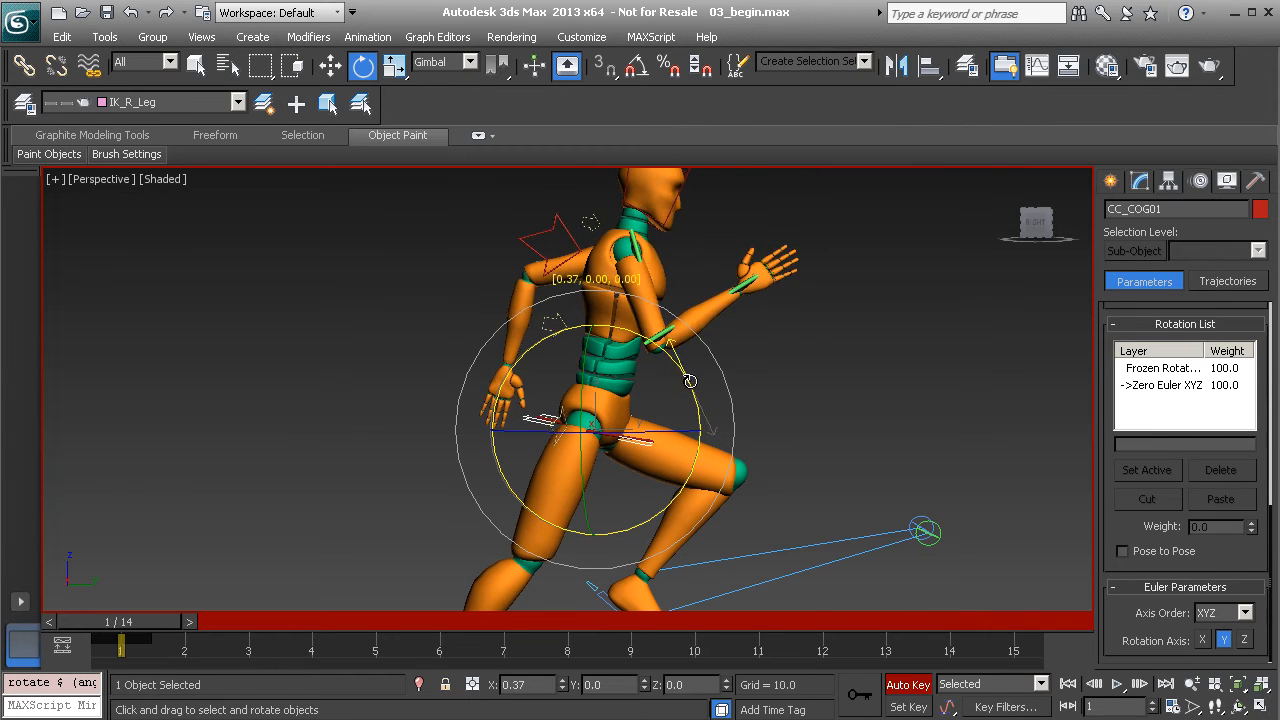
alt+middle_drag(655, 381, 655, 397)
mouse_move(681, 370)
mouse_down()
mouse_move(696, 407)
mouse_move(674, 361)
mouse_move(690, 392)
mouse_move(685, 370)
mouse_up()
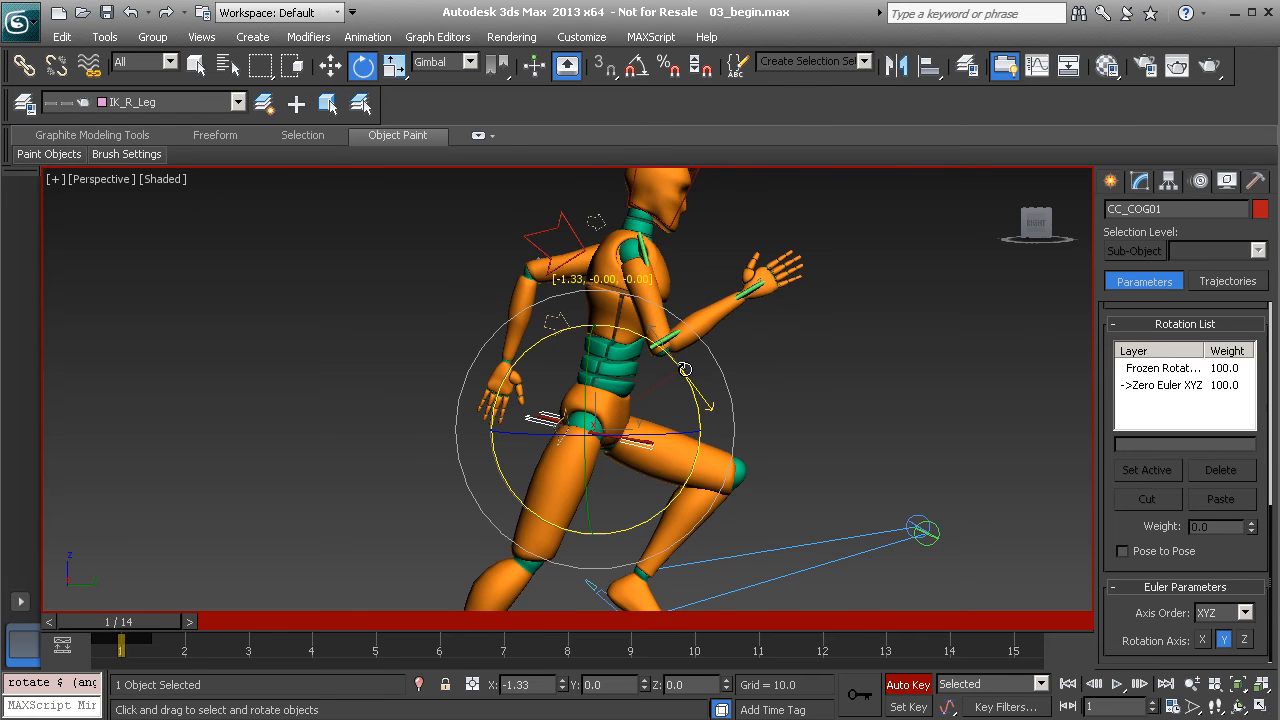
middle_drag(686, 378, 687, 416)
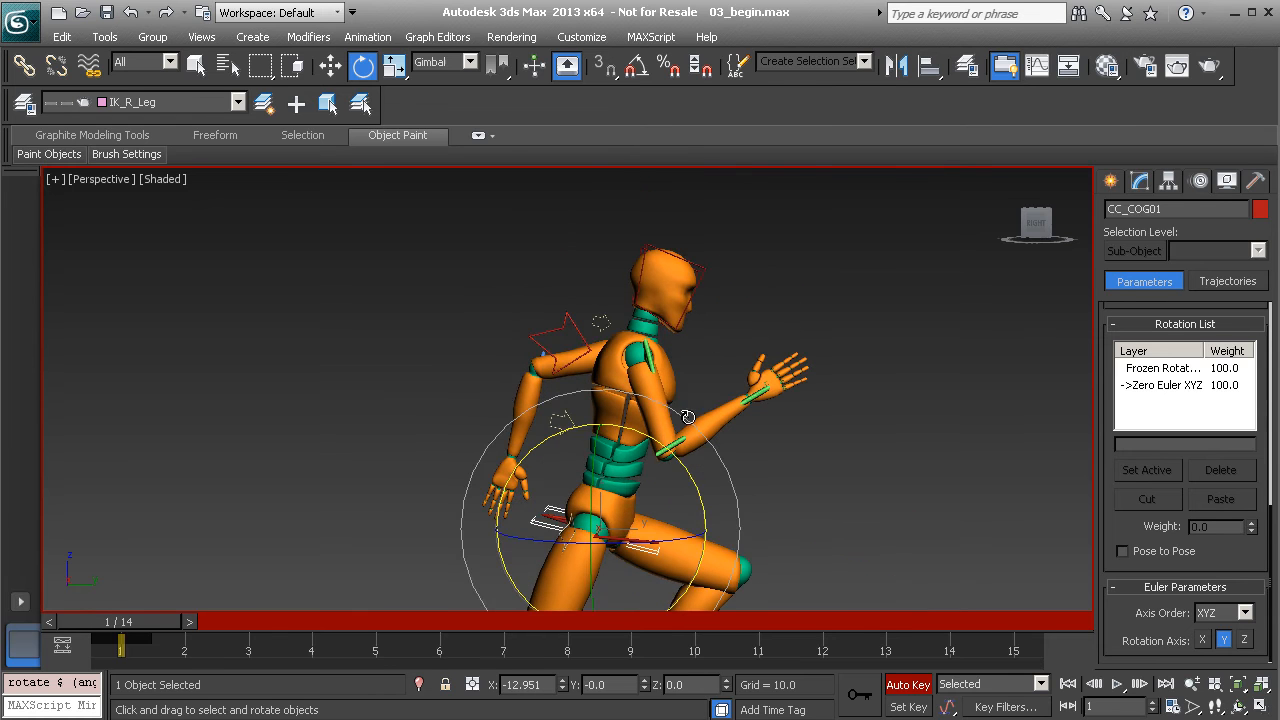
Tilt the chest control CC_Chest01 forward to about -10.9 degrees on X
click(572, 327)
middle_drag(722, 367, 707, 272)
drag(717, 264, 724, 287)
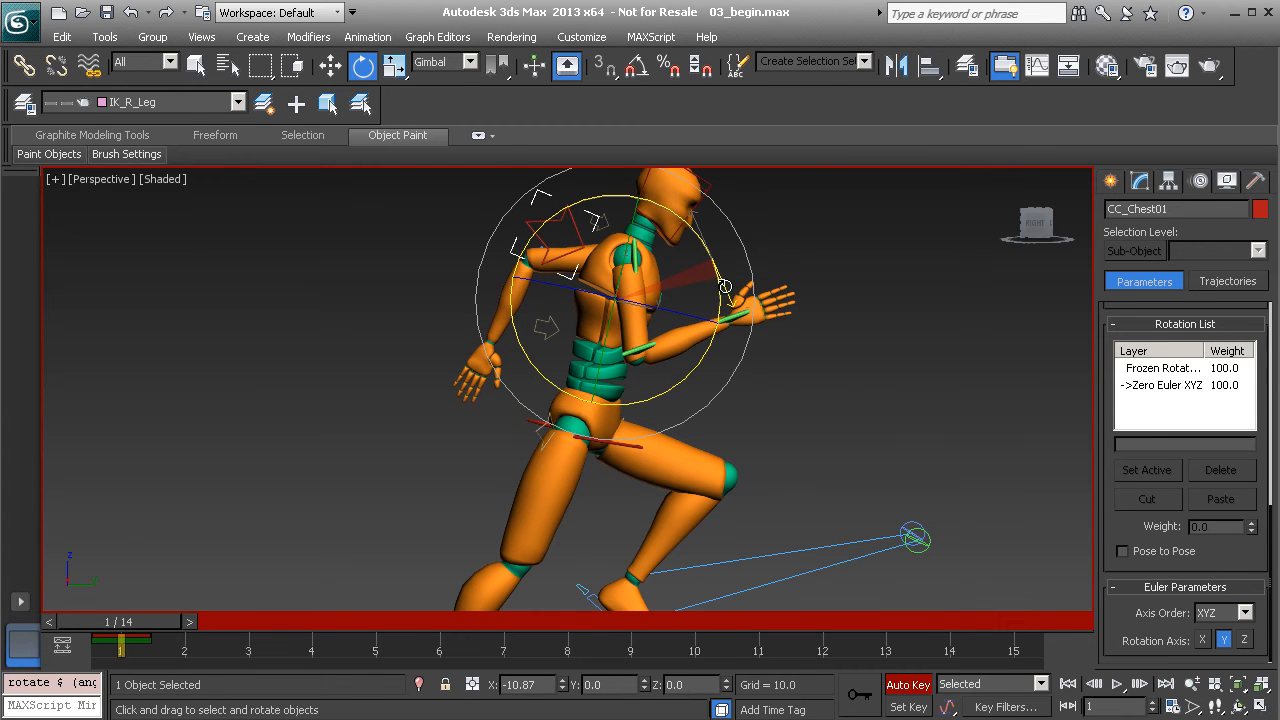
Recentre the view and rotate the head control CC_Head01 to start turning the head
middle_drag(709, 288, 623, 381)
scroll(625, 391, up, 3)
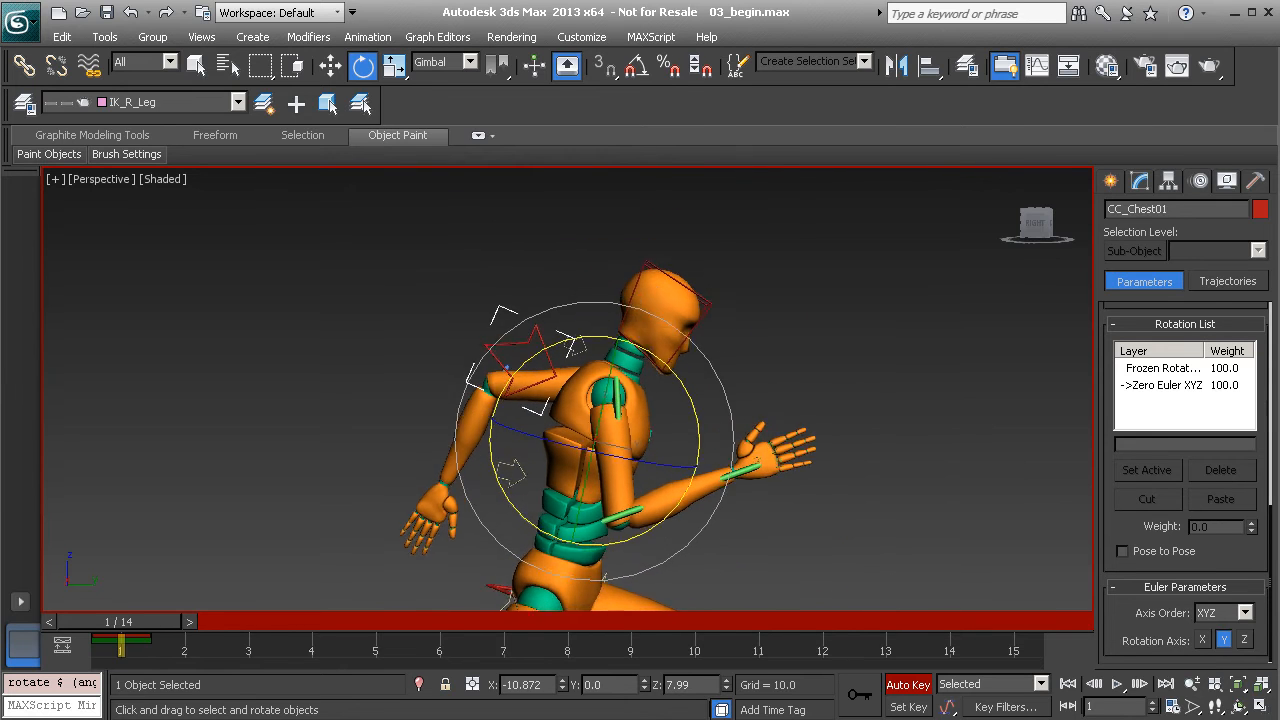
click(711, 301)
drag(747, 319, 739, 277)
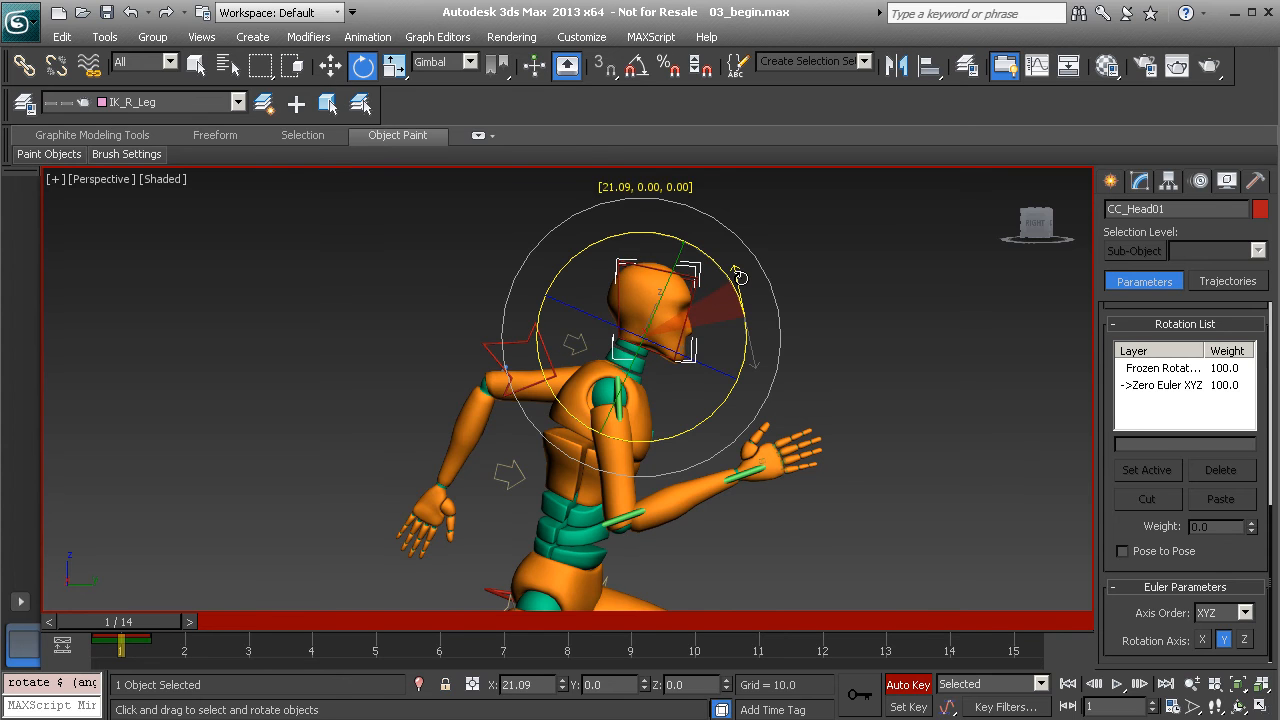
Orbit and pan around the figure to inspect the head turn, legs and front view
mouse_move(829, 419)
alt+middle_down()
mouse_move(617, 411)
mouse_move(699, 430)
alt+middle_up()
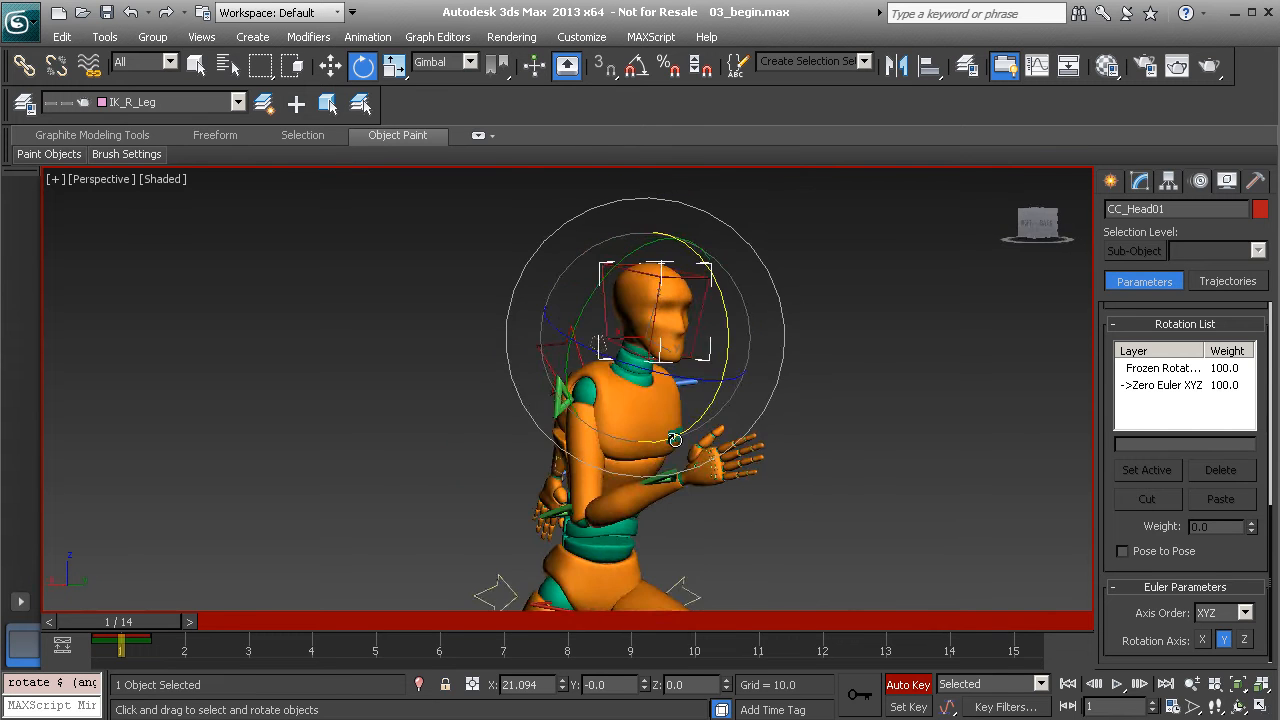
alt+middle_drag(613, 430, 708, 425)
scroll(690, 455, down, 2)
middle_drag(646, 510, 632, 420)
middle_drag(631, 352, 625, 503)
alt+middle_drag(540, 435, 481, 418)
alt+middle_drag(730, 428, 560, 478)
scroll(672, 462, down, 1)
middle_drag(681, 501, 620, 351)
alt+middle_drag(667, 392, 630, 403)
middle_drag(681, 328, 768, 372)
alt+middle_drag(638, 360, 611, 383)
alt+middle_drag(614, 325, 571, 258)
Rotate the chest control to swing the torso
click(665, 369)
alt+middle_drag(655, 405, 589, 375)
drag(583, 347, 600, 352)
Swing the right shoulder control CC_R_Shoulder_FK01 down
alt+middle_drag(605, 365, 514, 345)
click(443, 297)
alt+middle_drag(443, 297, 418, 318)
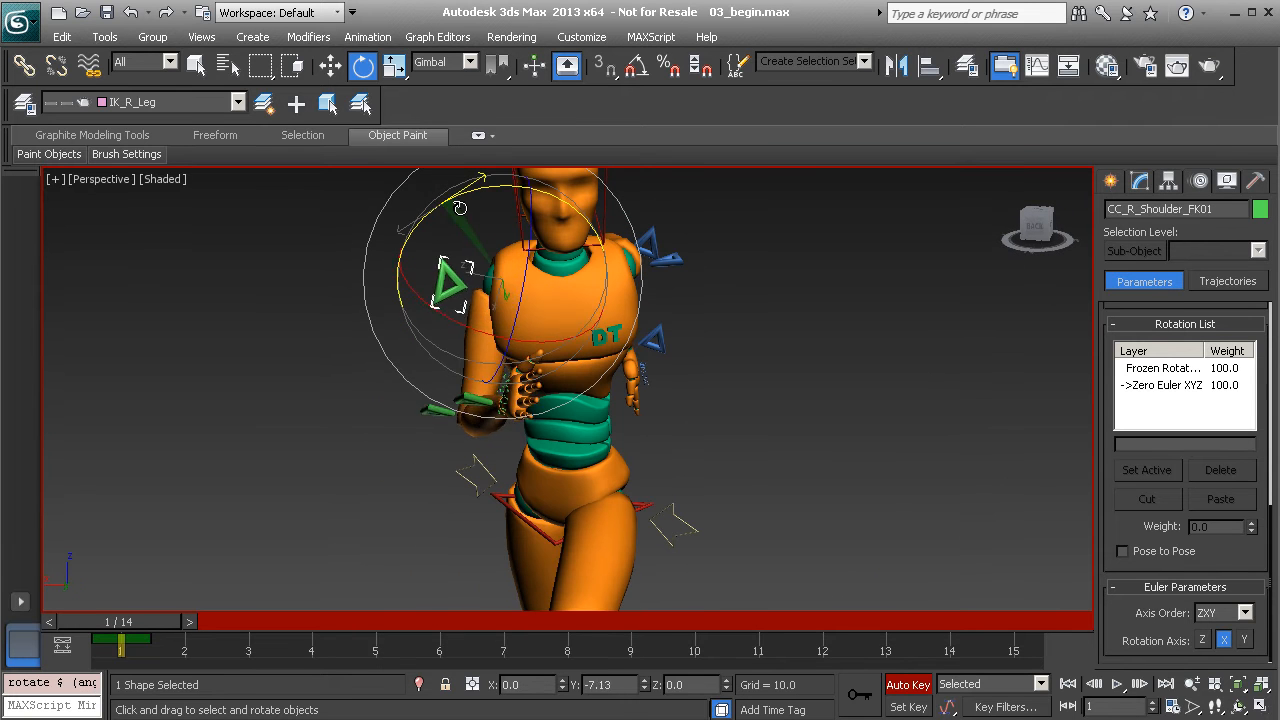
drag(446, 212, 467, 328)
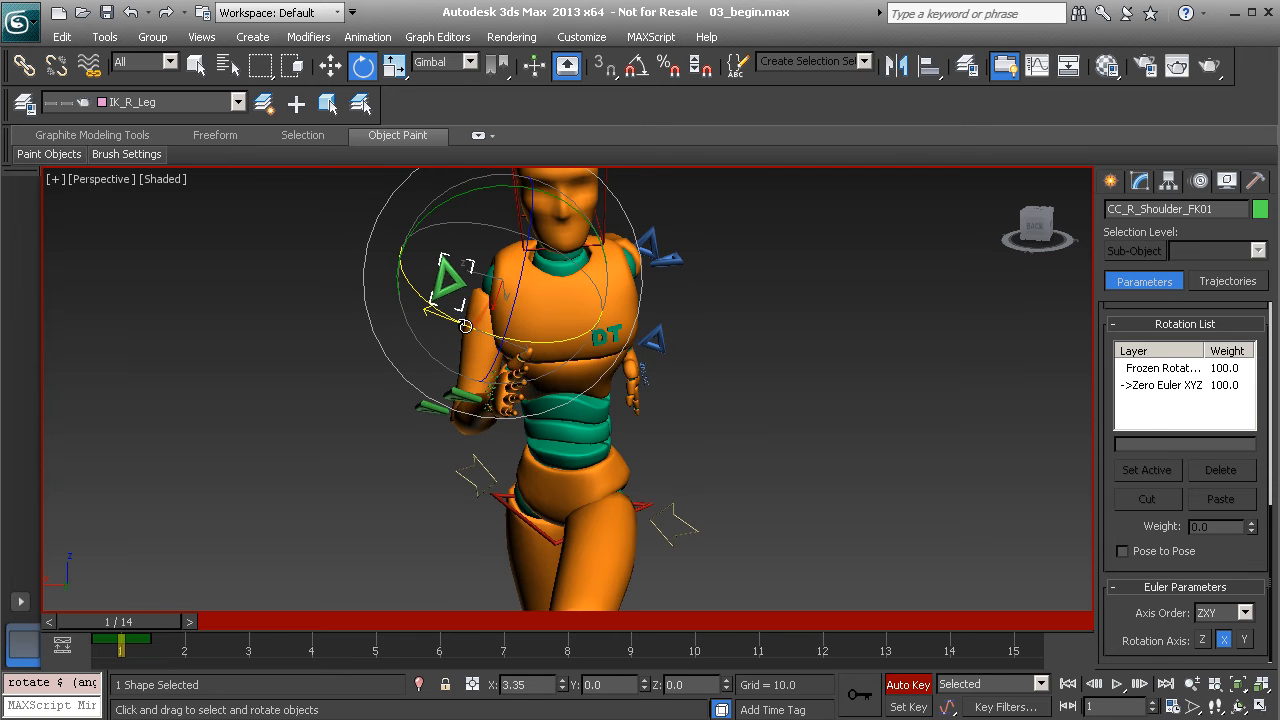
Rotate the left arm control CC_L_Arm_FK01
alt+middle_drag(600, 322, 702, 262)
click(672, 277)
drag(705, 226, 695, 215)
Tilt and turn CC_Head01 to about 24.3° on X and -5.3° on Z
alt+middle_drag(607, 325, 500, 300)
middle_drag(540, 234, 540, 341)
click(624, 240)
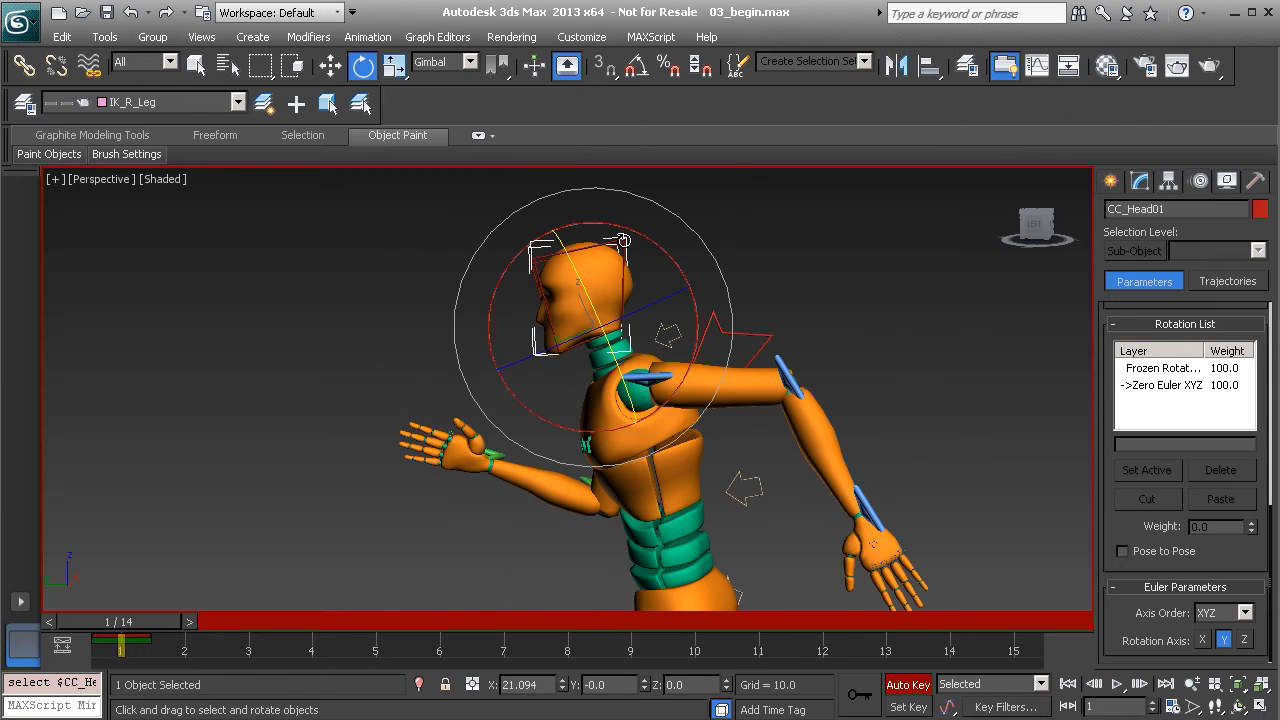
drag(660, 251, 671, 257)
alt+middle_drag(585, 365, 729, 360)
drag(654, 360, 657, 355)
alt+middle_drag(503, 390, 585, 485)
Curl the four right finger base controls together toward the palm
scroll(585, 485, up, 10)
scroll(607, 403, up, 2)
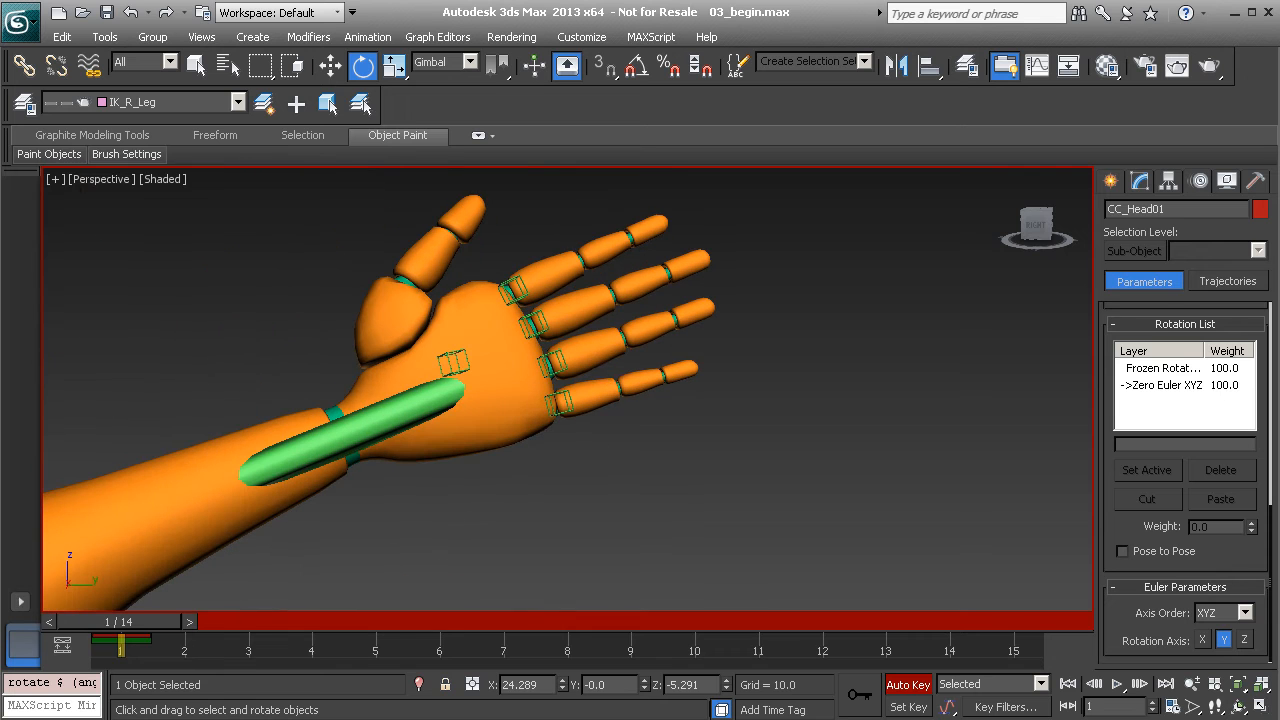
drag(517, 248, 517, 250)
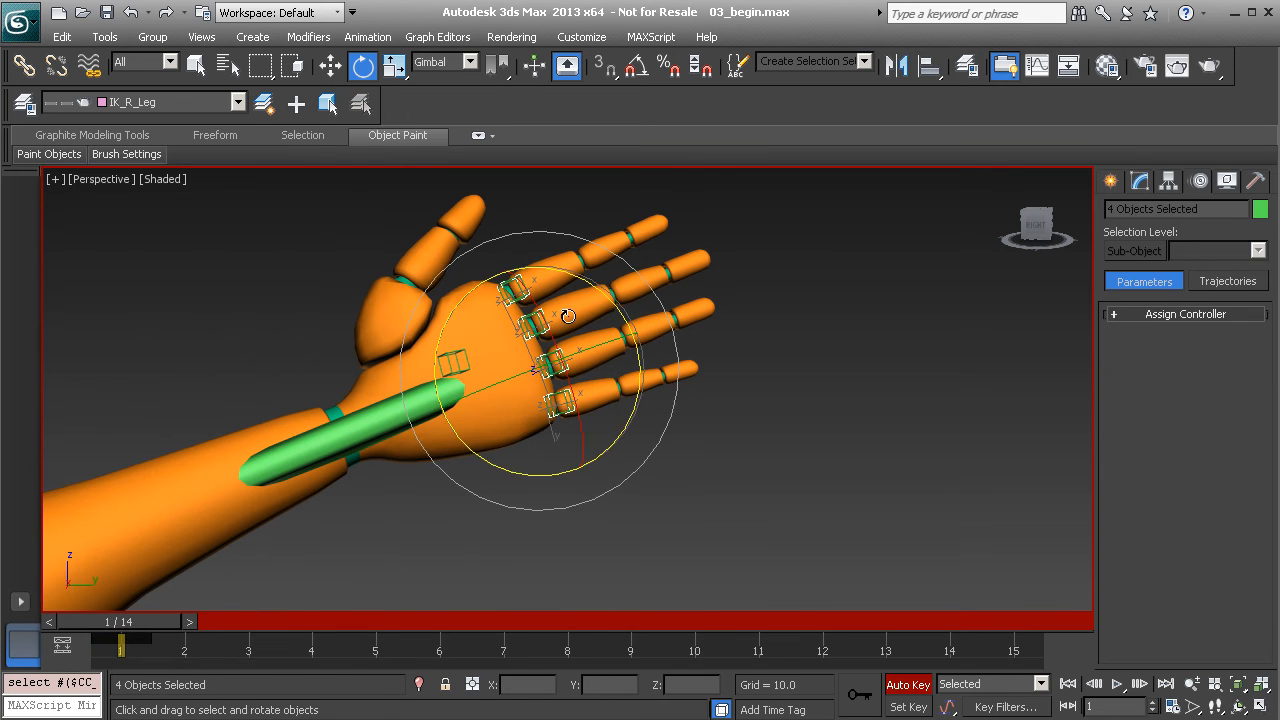
alt+middle_drag(560, 330, 589, 345)
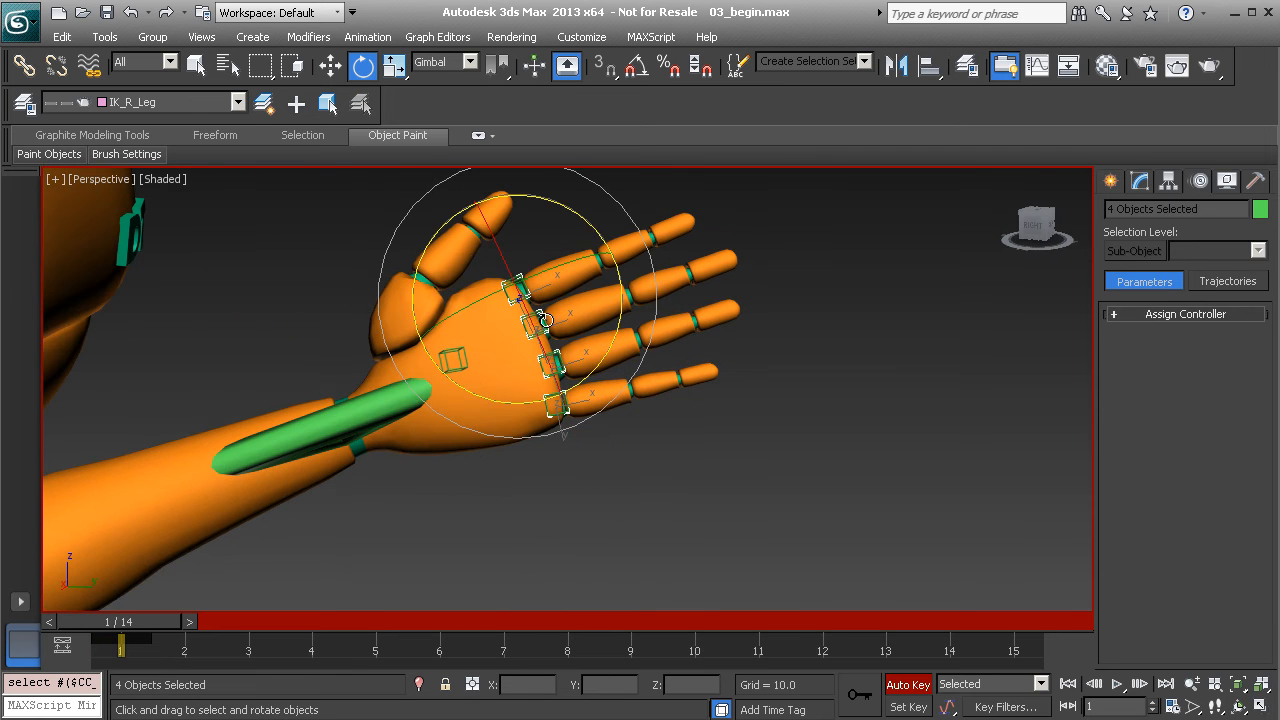
drag(557, 286, 716, 322)
alt+middle_drag(716, 322, 445, 311)
drag(656, 288, 674, 282)
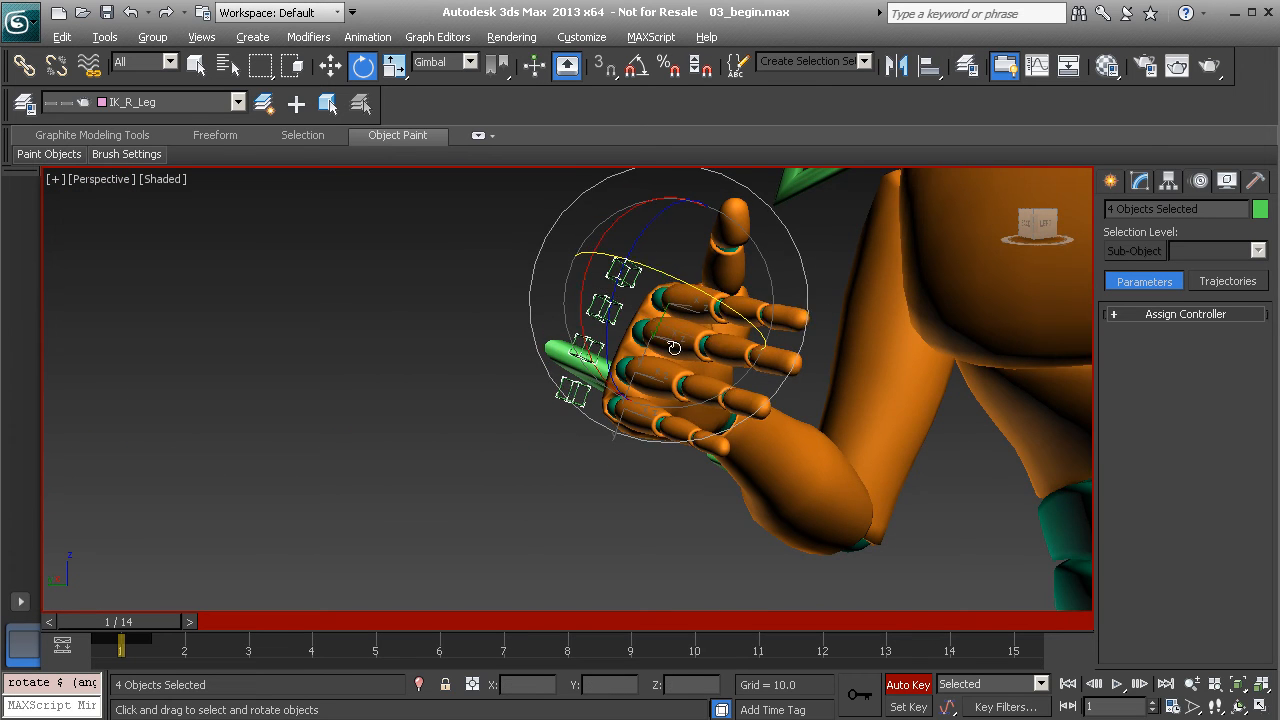
alt+middle_drag(672, 297, 628, 322)
click(573, 282)
Curl the right index finger: middle joint -112.3, fingertip bent, base rotated down
click(624, 275)
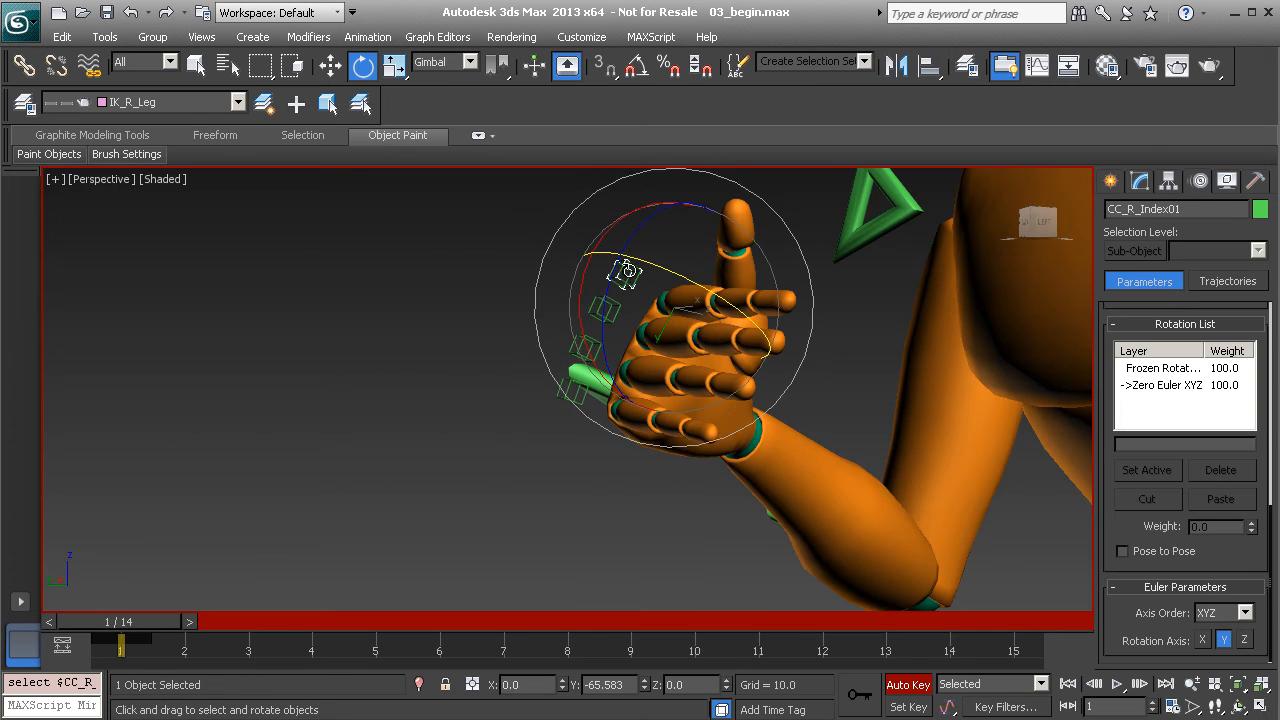
click(1141, 181)
middle_drag(965, 370, 878, 425)
drag(1229, 463, 1229, 590)
alt+middle_drag(700, 510, 610, 455)
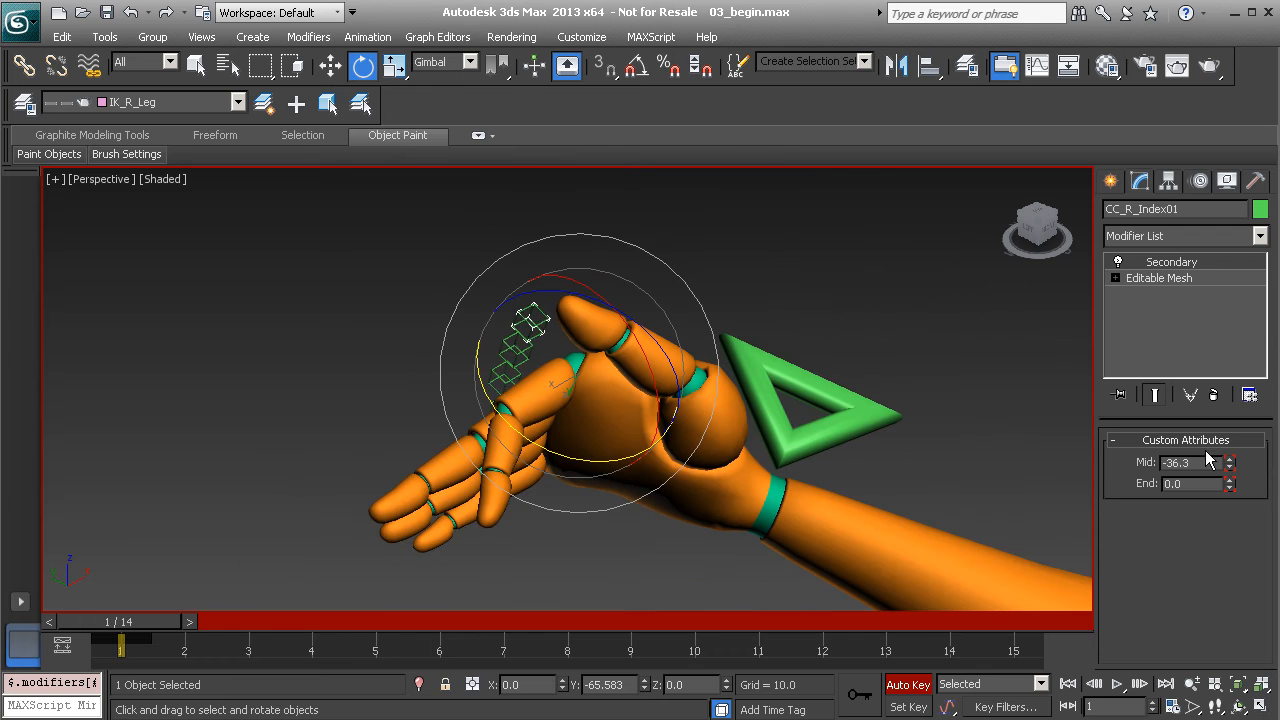
drag(1230, 466, 1230, 660)
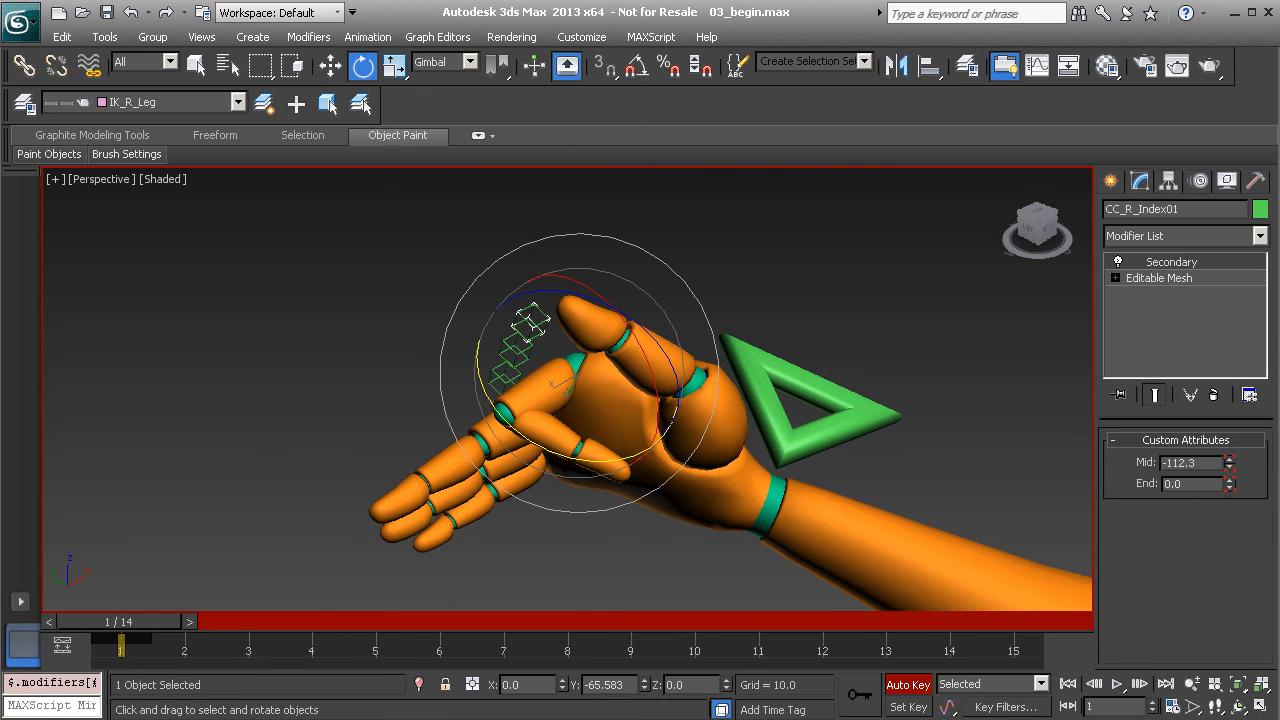
drag(1230, 485, 1230, 600)
alt+middle_drag(615, 416, 531, 437)
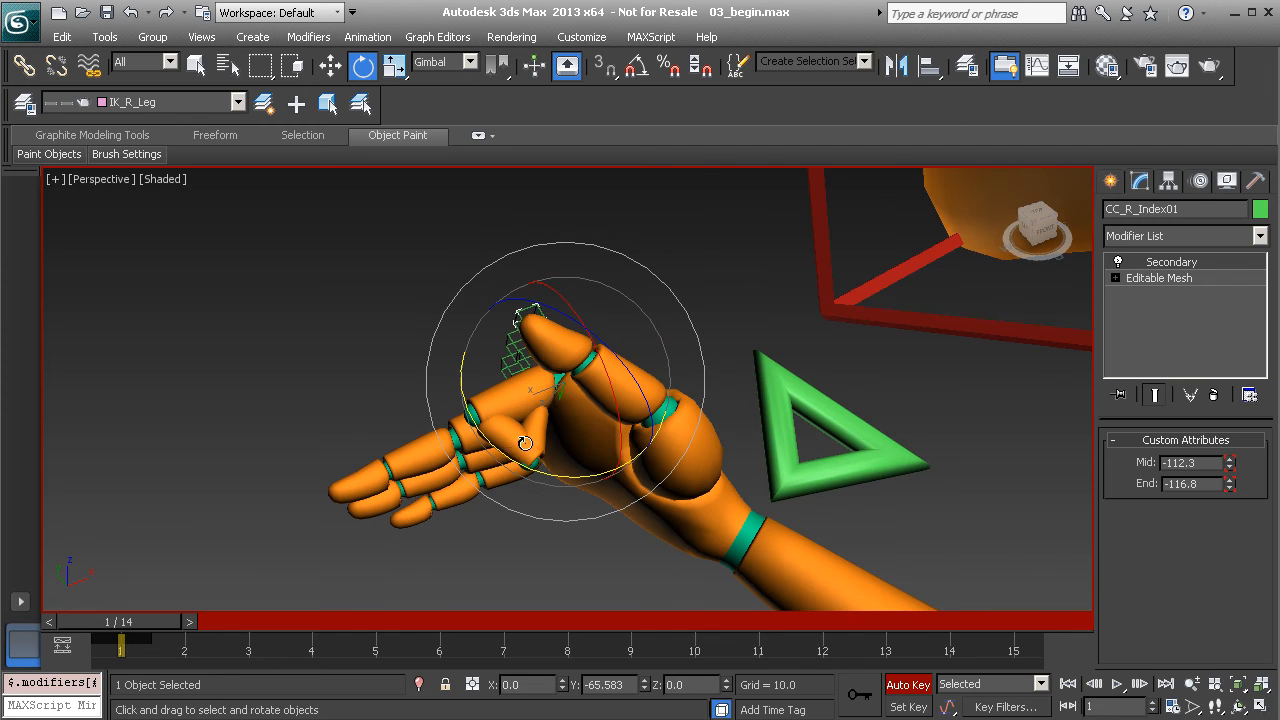
drag(511, 455, 496, 446)
alt+middle_drag(490, 446, 526, 382)
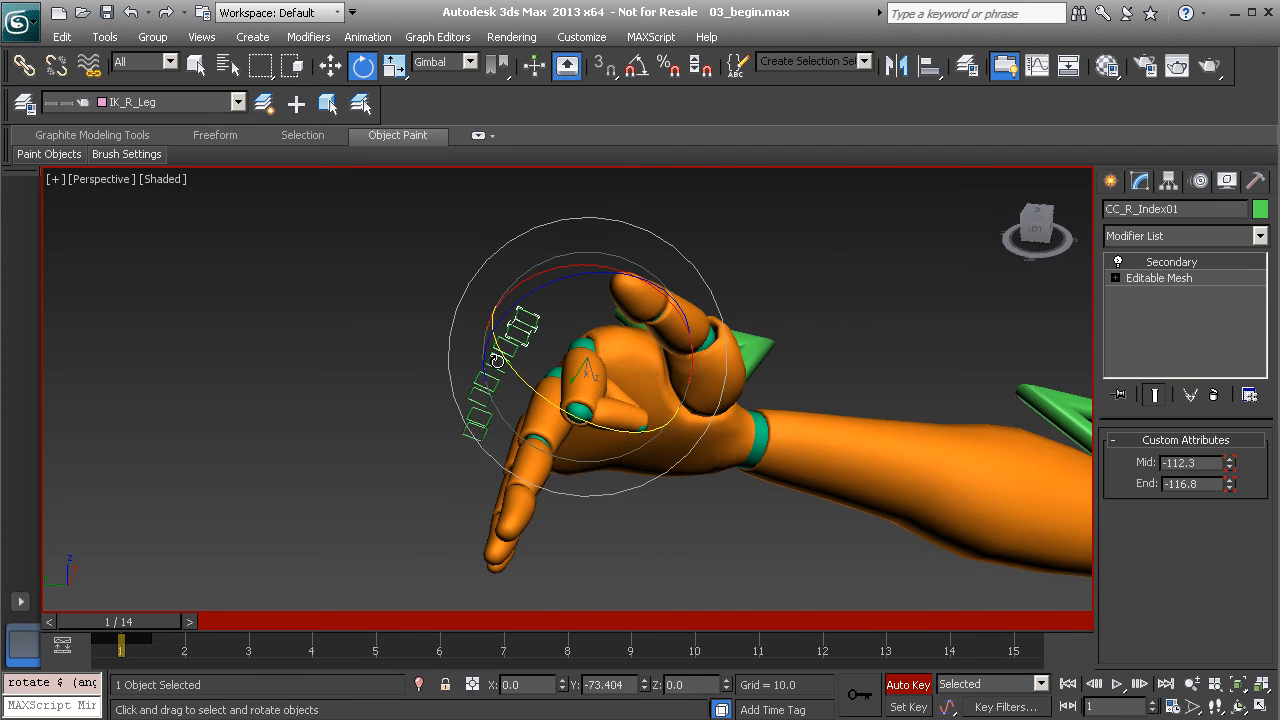
Bend the right middle finger down at its base and curl its tip
click(497, 350)
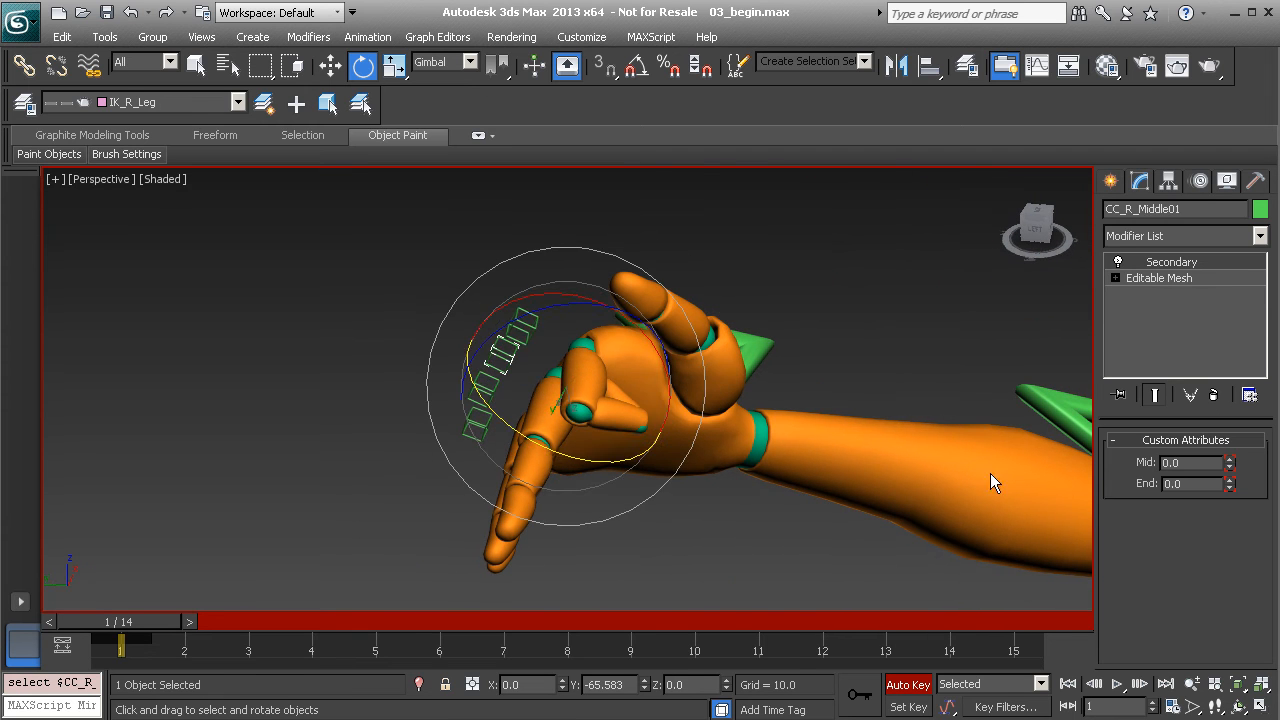
drag(503, 415, 1230, 550)
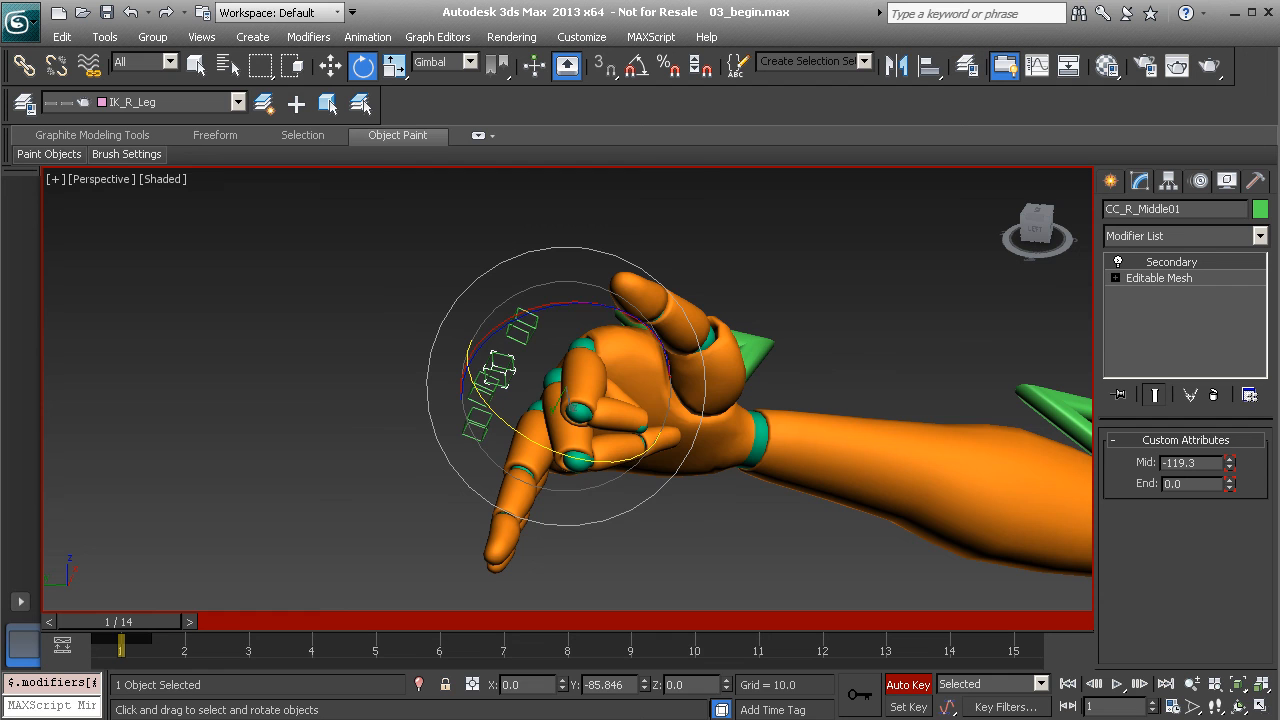
drag(1231, 482, 1231, 495)
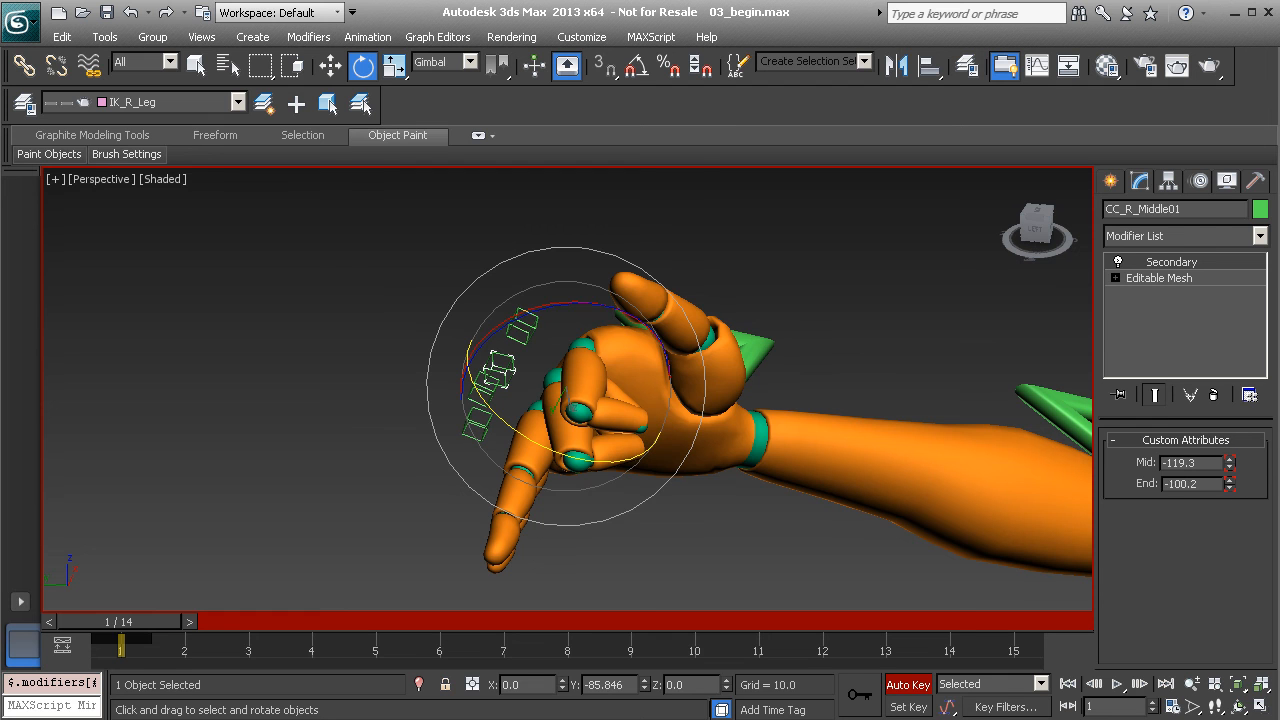
alt+middle_drag(597, 384, 622, 369)
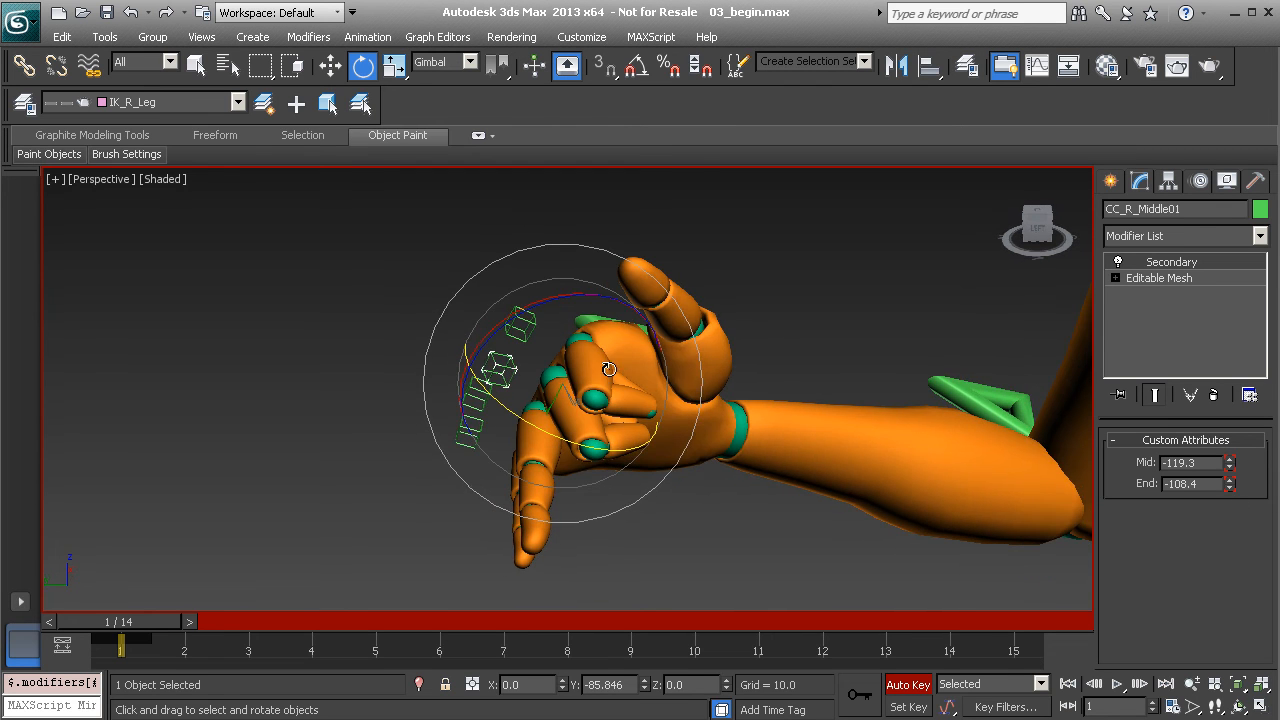
alt+middle_drag(595, 415, 566, 390)
drag(600, 442, 598, 440)
alt+middle_drag(598, 440, 488, 402)
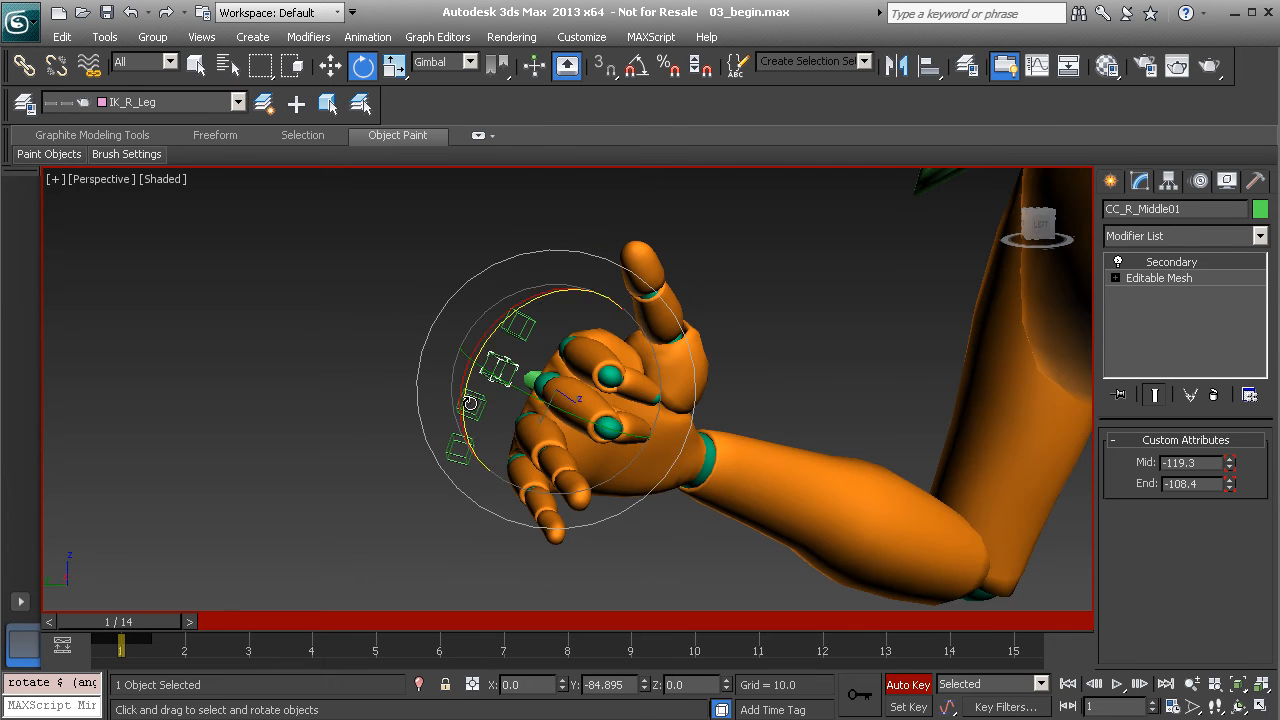
Curl the right ring finger at its base, middle joint and tip
click(474, 397)
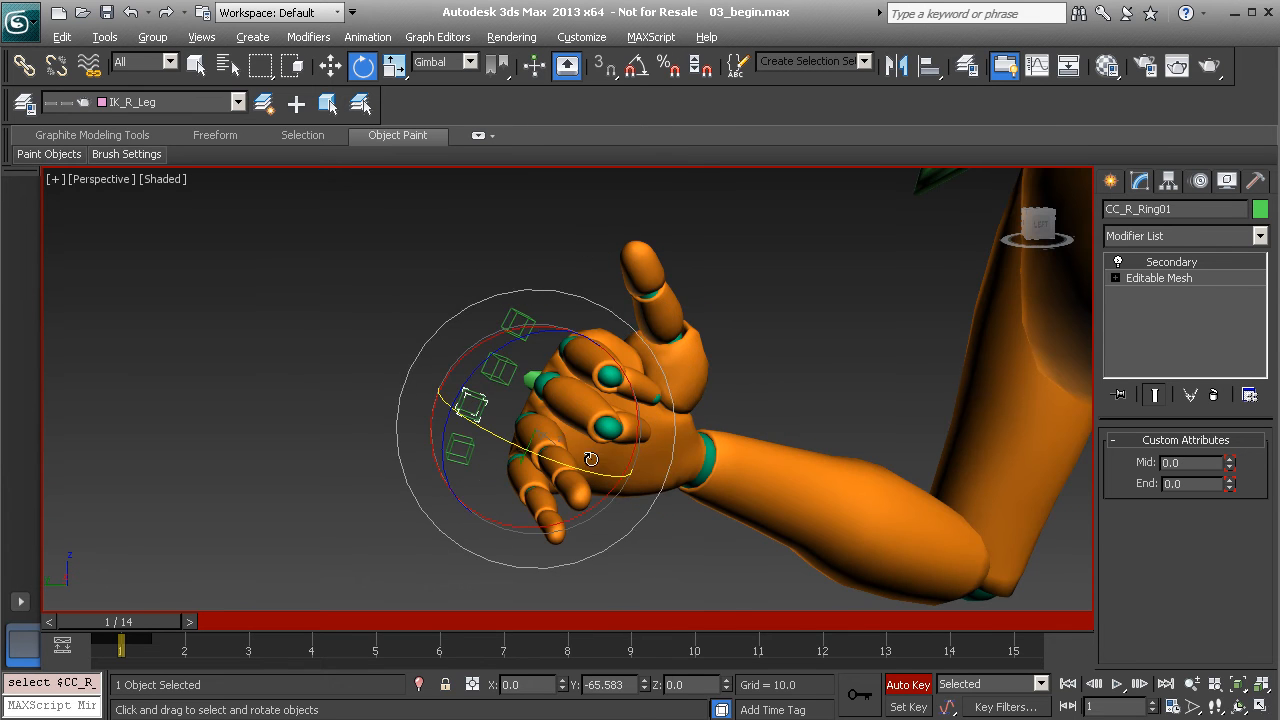
alt+middle_drag(560, 447, 500, 440)
drag(540, 462, 610, 466)
drag(1230, 464, 1150, 680)
drag(1231, 484, 1256, 707)
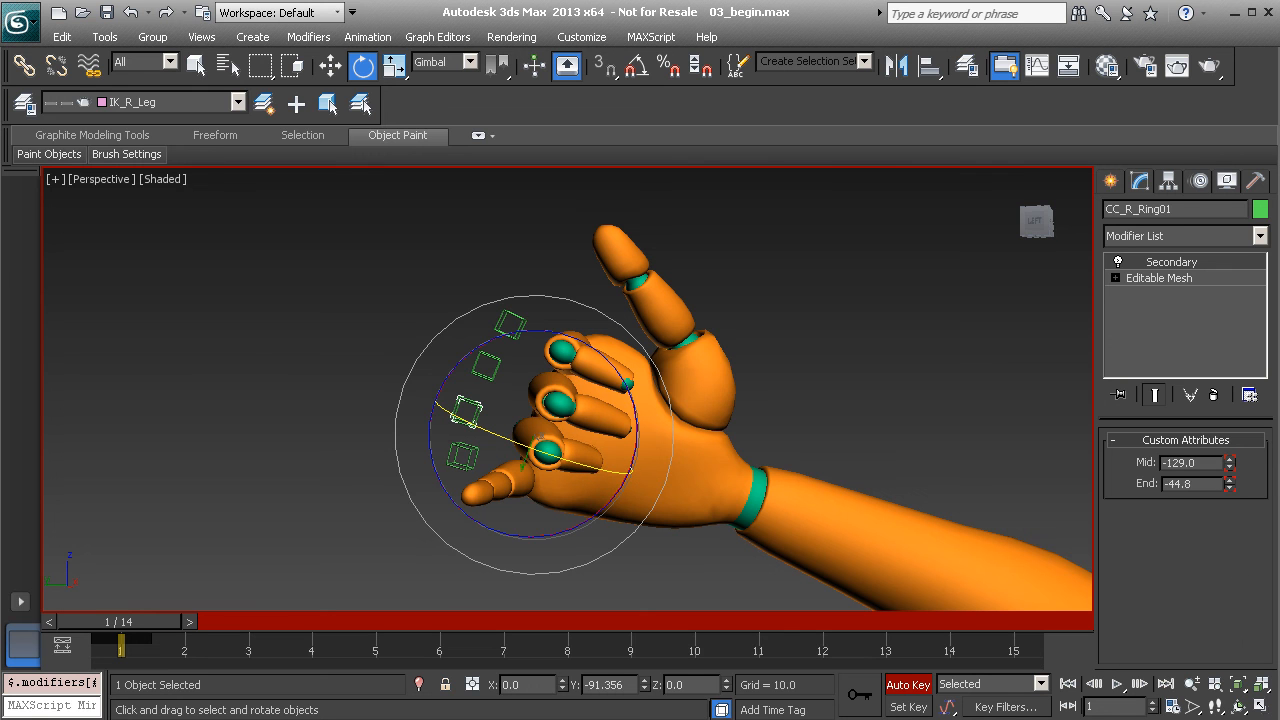
alt+middle_drag(612, 300, 512, 416)
Curl the right pinky at its base, middle joint and tip
click(466, 443)
drag(455, 480, 651, 511)
alt+middle_drag(651, 511, 619, 481)
drag(1230, 466, 1274, 606)
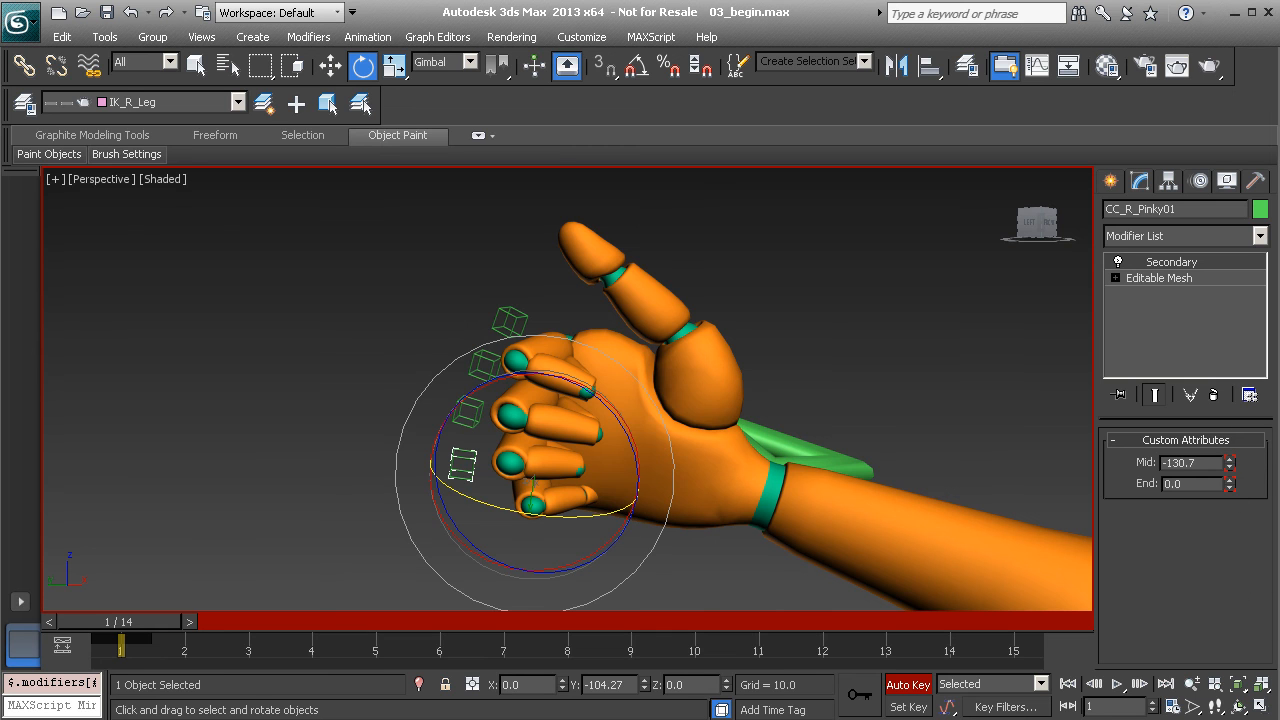
drag(1230, 487, 1232, 510)
Refine the index, ring and pinky rotations to tighten the fist
click(507, 327)
alt+middle_drag(507, 327, 614, 352)
drag(652, 356, 652, 364)
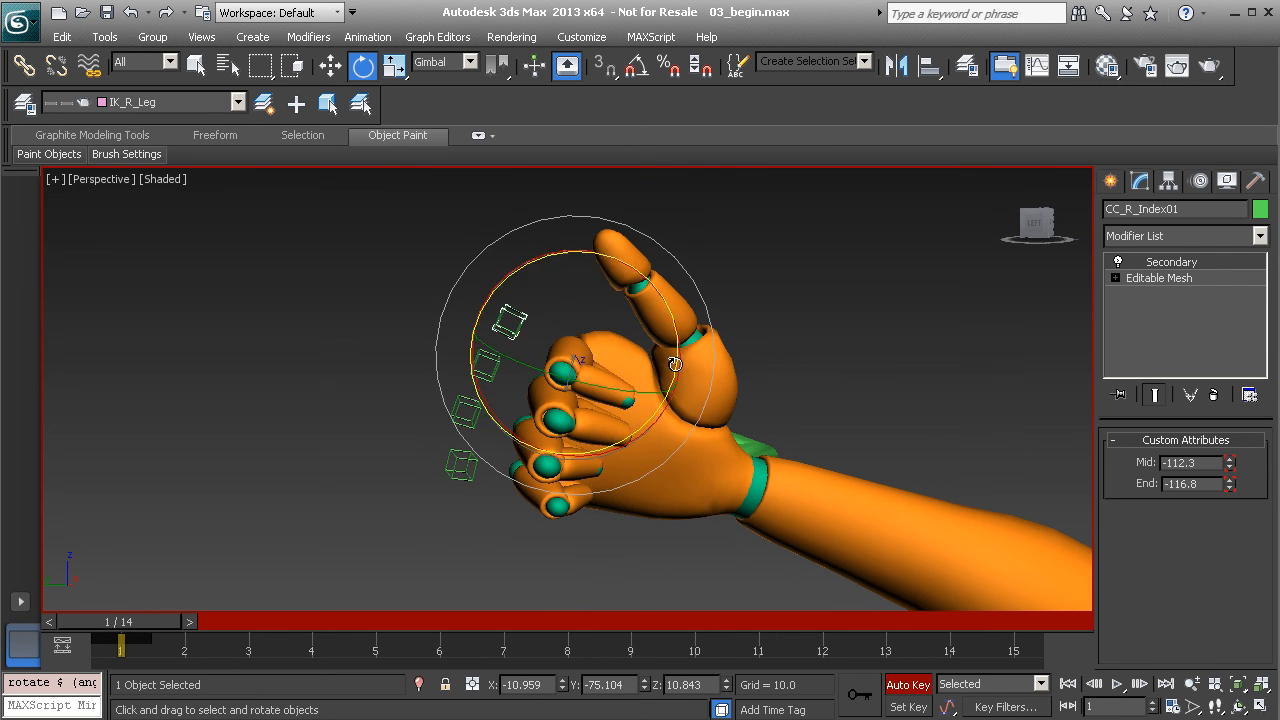
alt+middle_drag(672, 324, 672, 329)
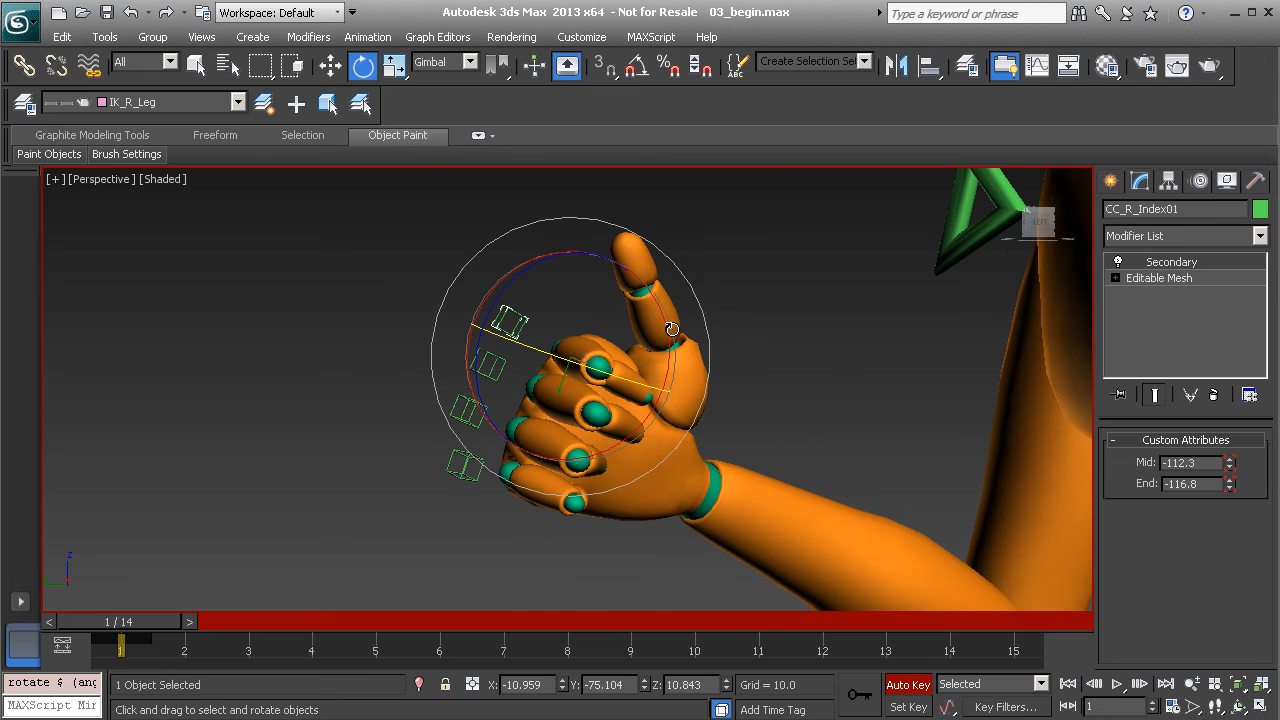
click(463, 416)
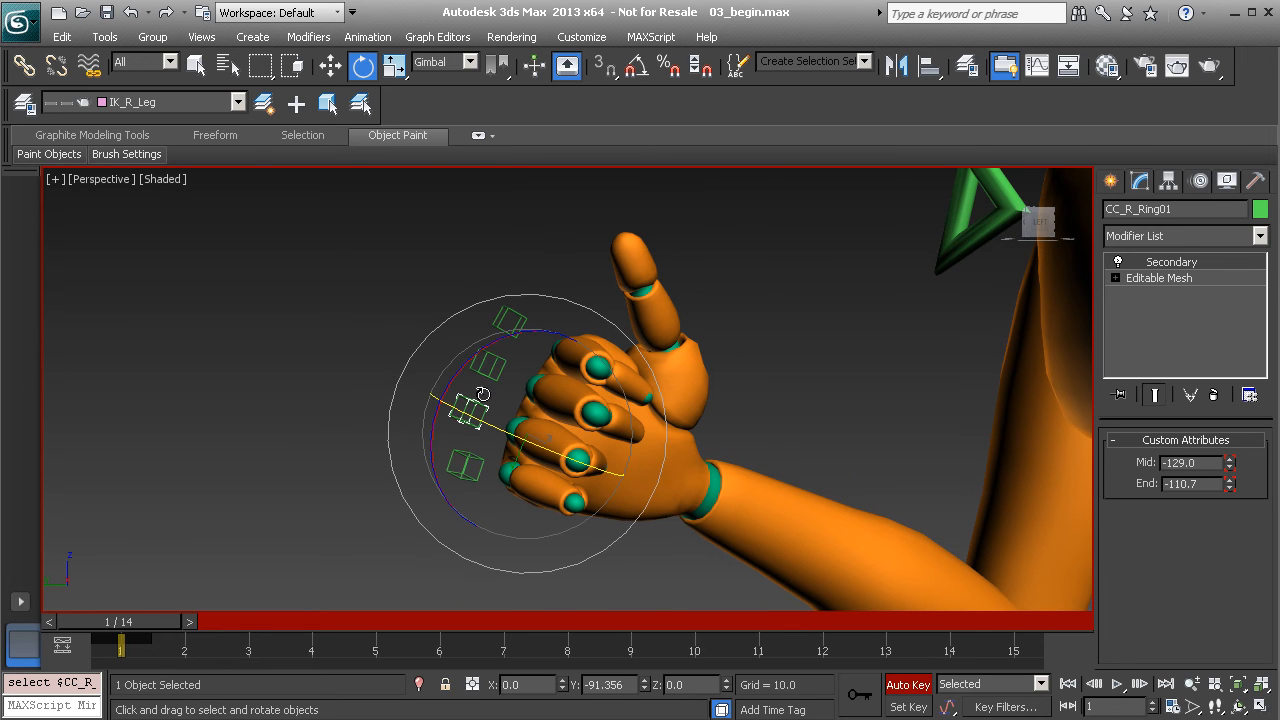
drag(468, 370, 519, 400)
click(320, 400)
click(467, 460)
drag(600, 482, 608, 461)
mouse_move(704, 323)
alt+middle_down()
mouse_move(666, 349)
mouse_move(633, 349)
mouse_move(610, 385)
mouse_move(669, 451)
mouse_move(686, 404)
mouse_move(768, 403)
mouse_move(603, 311)
mouse_move(633, 360)
alt+middle_up()
Rotate the right thumb control CC_R_Thumb01 in toward the palm and across the fingers
click(677, 423)
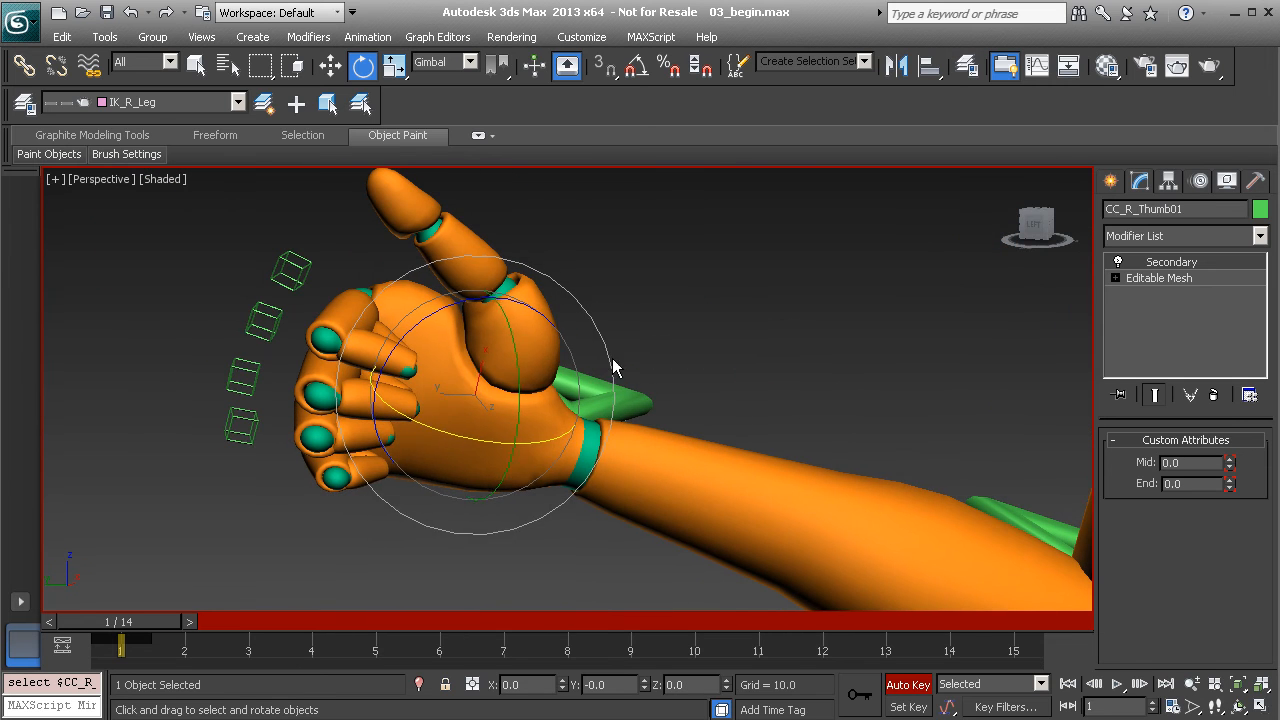
drag(520, 371, 507, 418)
alt+middle_drag(460, 400, 532, 389)
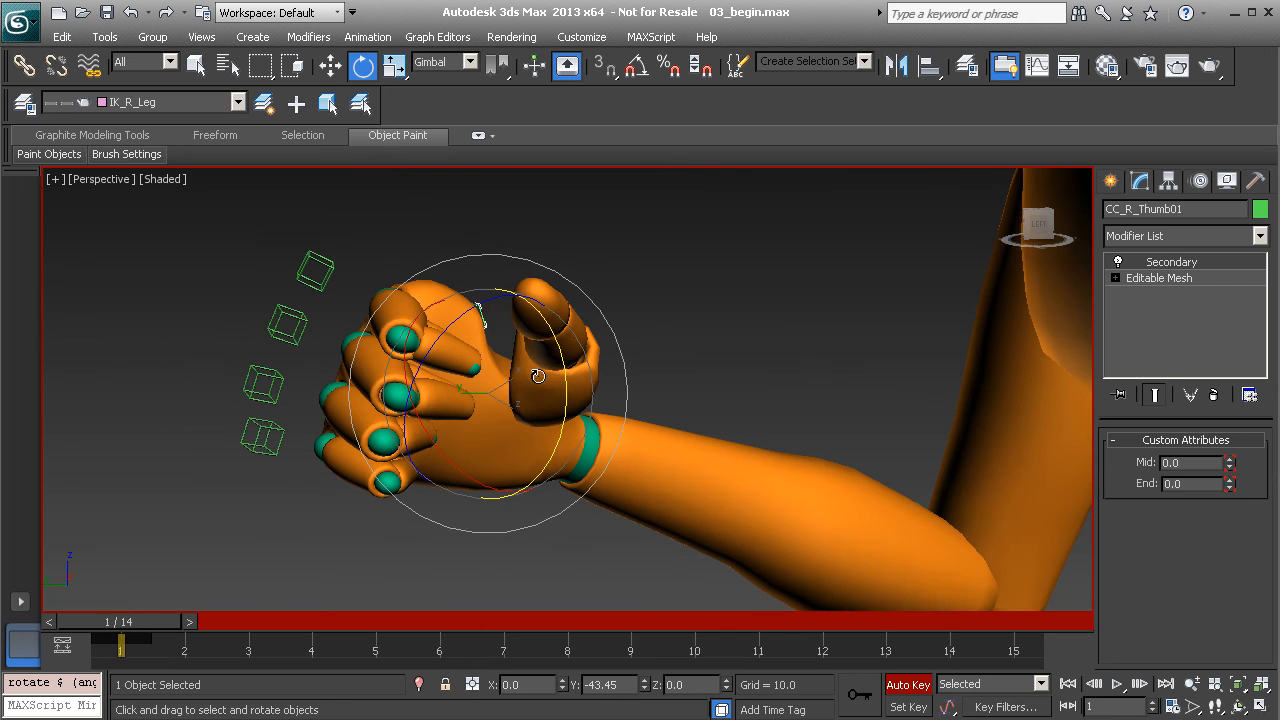
drag(484, 309, 505, 358)
alt+middle_drag(505, 358, 572, 362)
drag(556, 366, 529, 353)
Bend the thumb with Mid -24.8 and End -53.1, then refine its orientation
drag(1228, 466, 1205, 591)
drag(1229, 486, 1229, 540)
drag(456, 496, 491, 371)
alt+middle_drag(491, 371, 584, 448)
scroll(568, 397, down, 5)
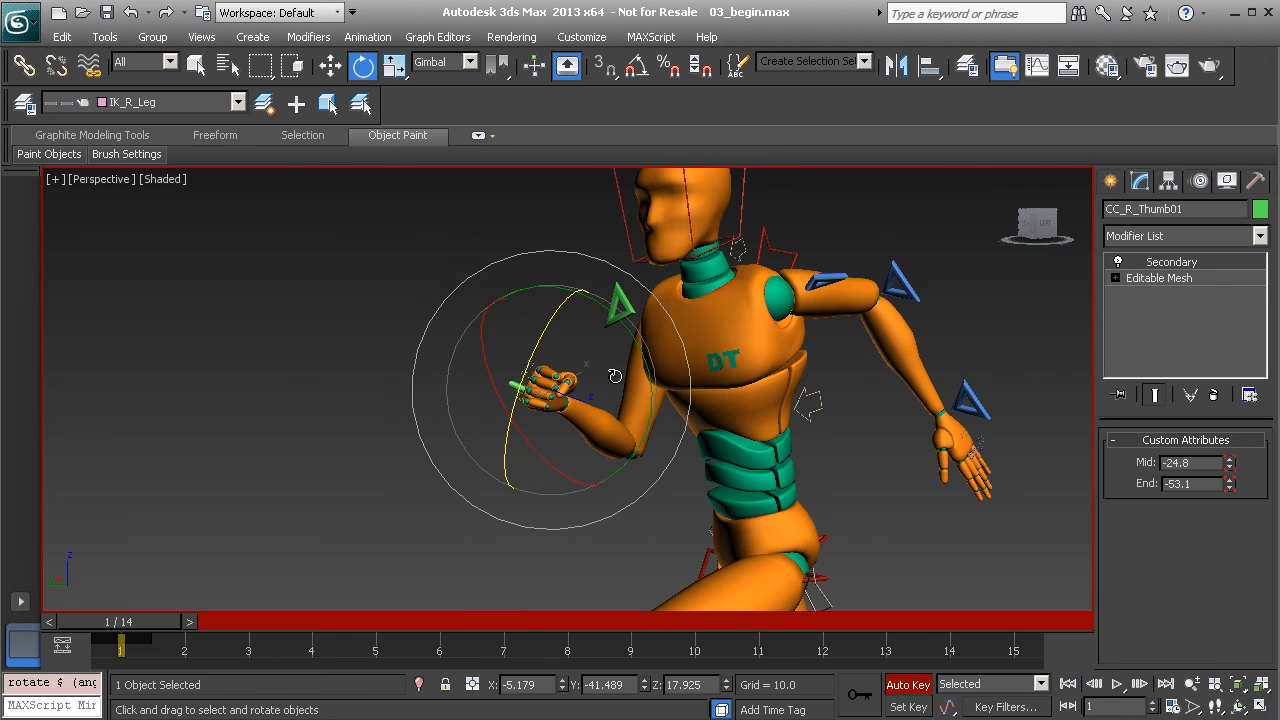
mouse_move(596, 399)
alt+middle_down()
mouse_move(577, 417)
mouse_move(646, 391)
mouse_move(684, 419)
mouse_move(600, 422)
alt+middle_up()
middle_drag(620, 380, 552, 384)
scroll(556, 375, up, 5)
Select all 32 rig controls via the Controls set and copy their frame-1 keys to frame 15
middle_drag(464, 333, 608, 362)
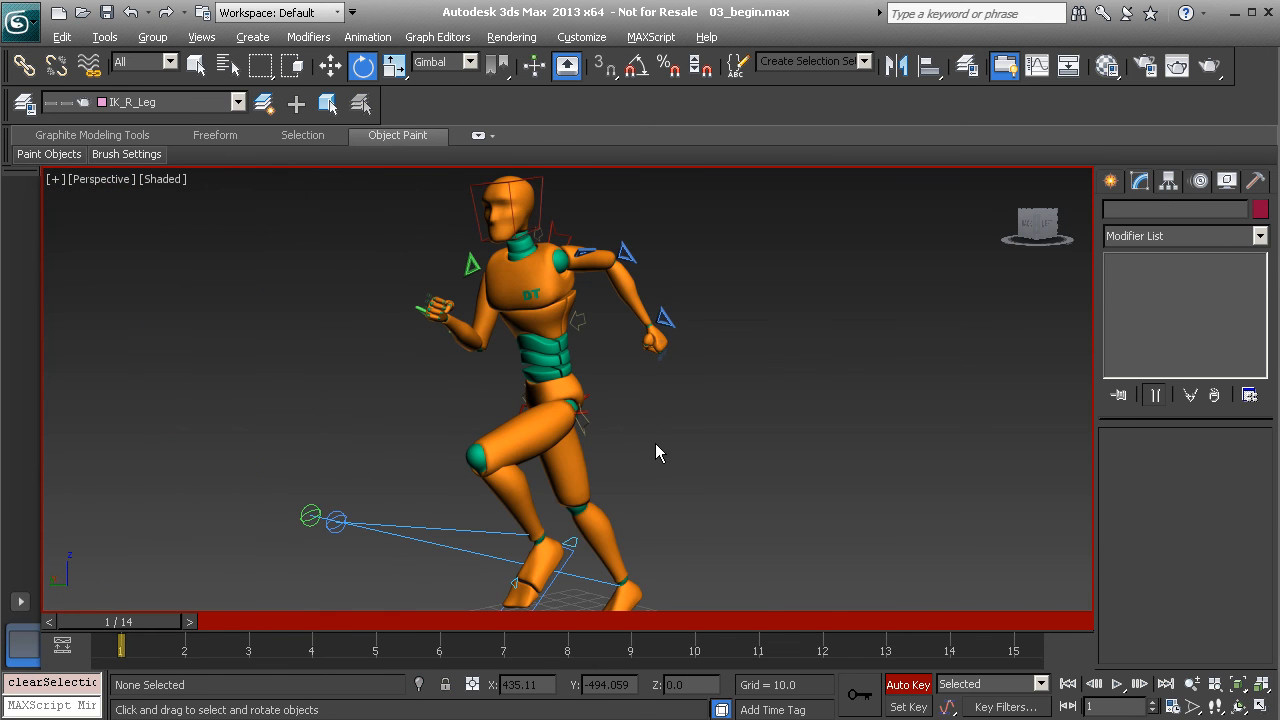
alt+middle_drag(640, 400, 674, 306)
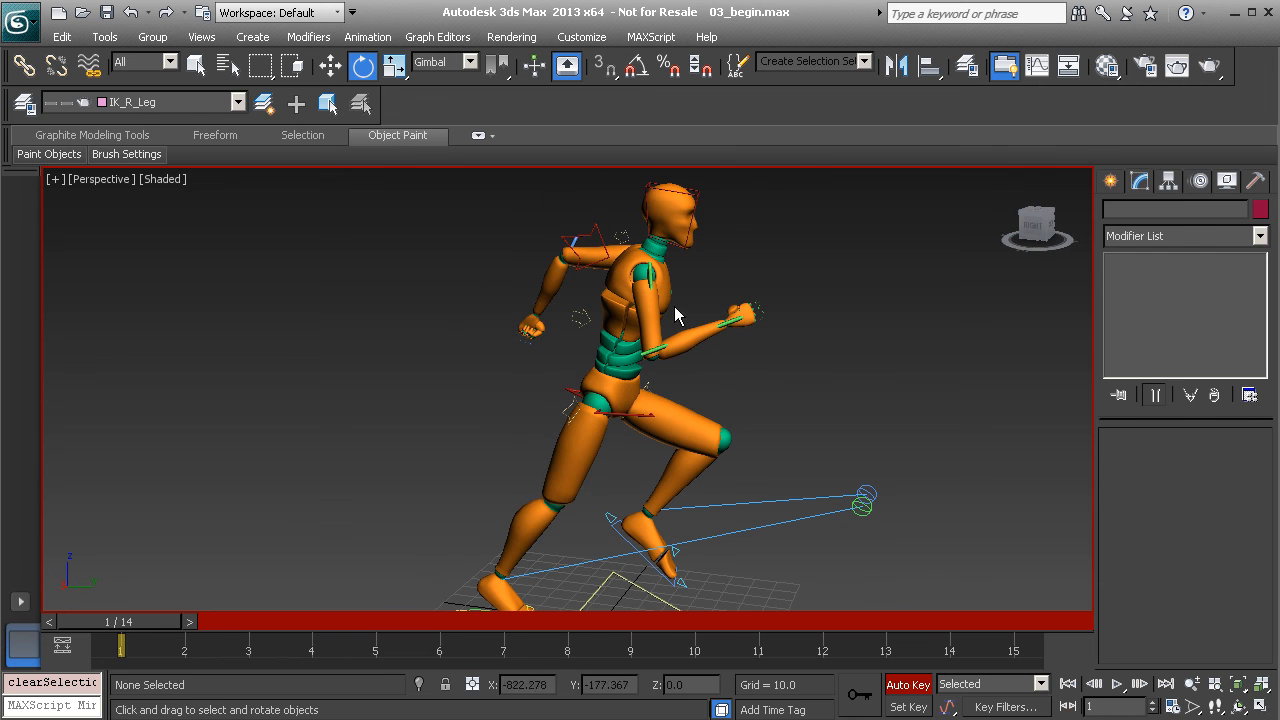
click(864, 61)
click(813, 81)
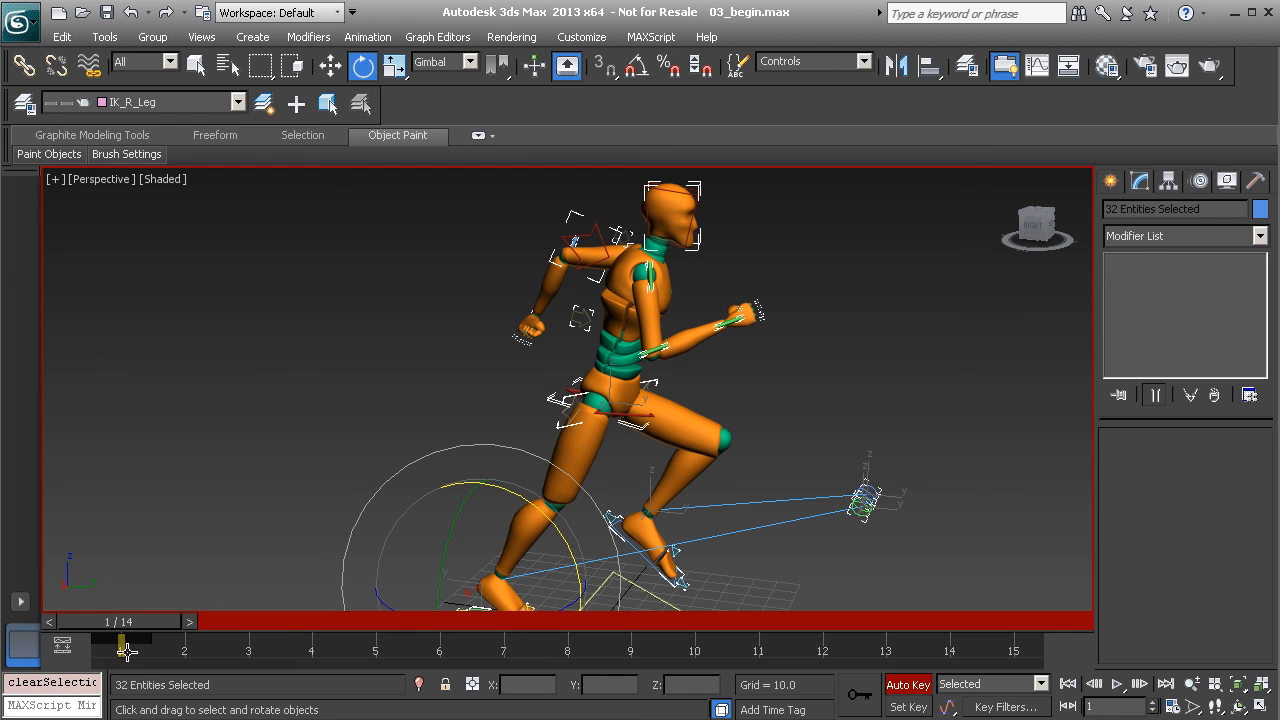
shift+drag(120, 645, 1040, 680)
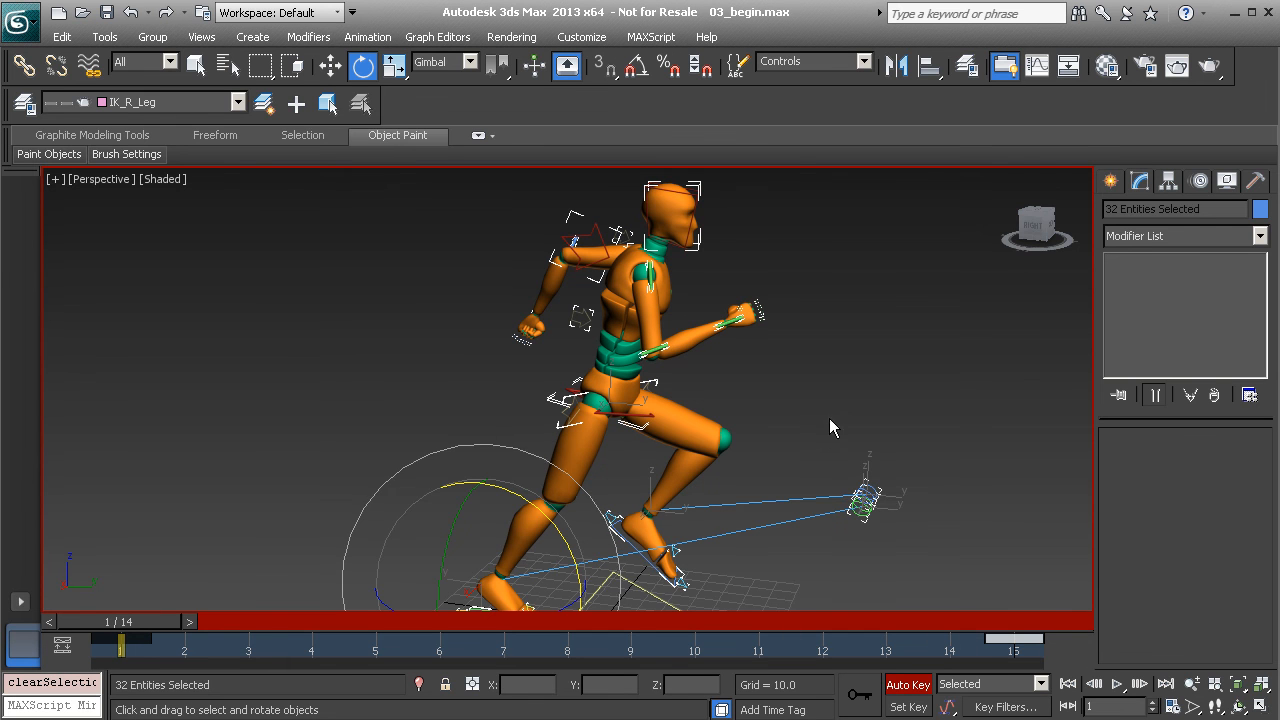
Deselect the controls and scrub to frame 8 to preview the pose
click(780, 383)
alt+middle_drag(740, 415, 711, 421)
scroll(711, 421, down, 1)
drag(121, 628, 603, 640)
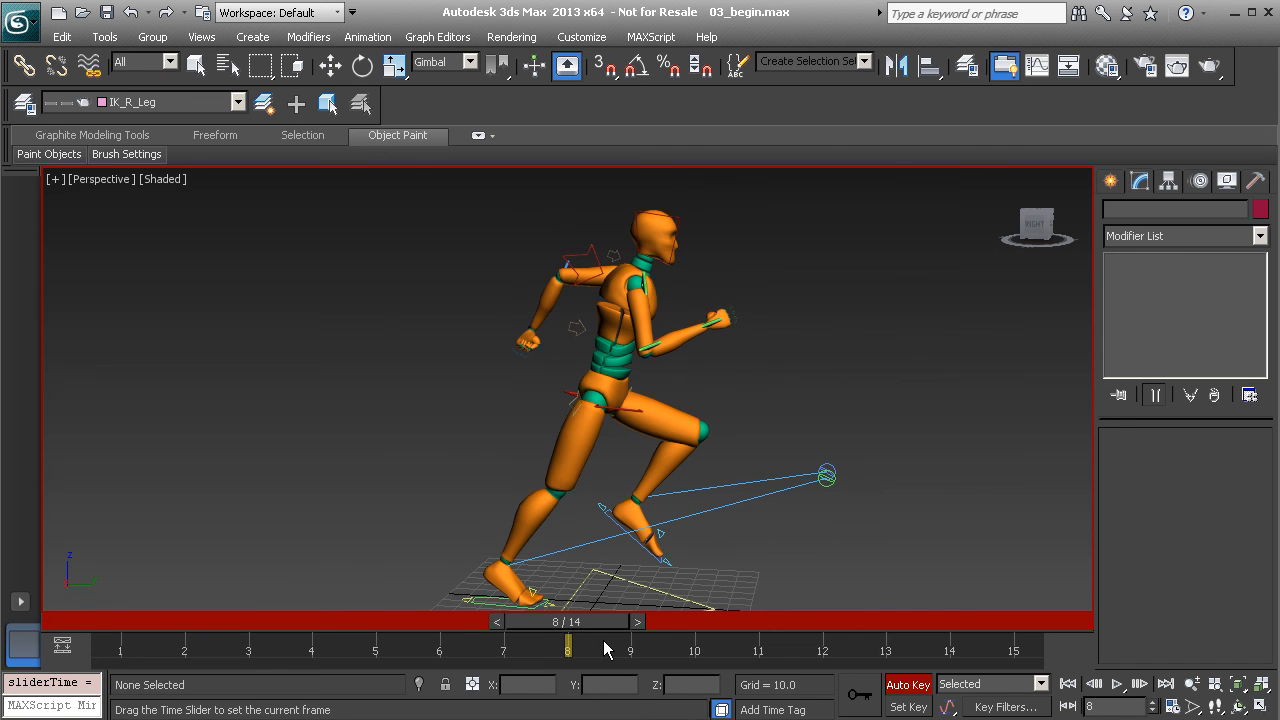